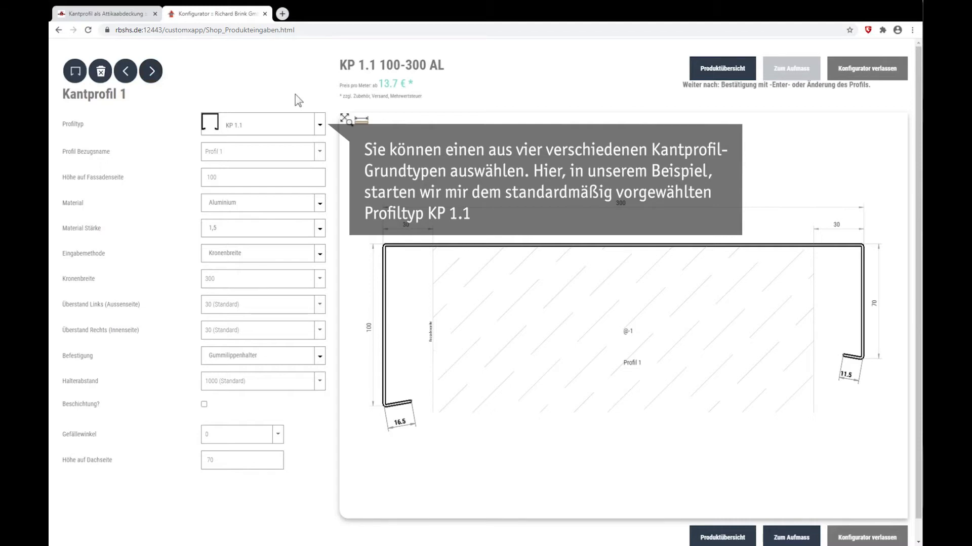
# - Keep the profile type KP 1.1 and name the profile "Flachdach Profil 01"
pyautogui.click(318, 125)
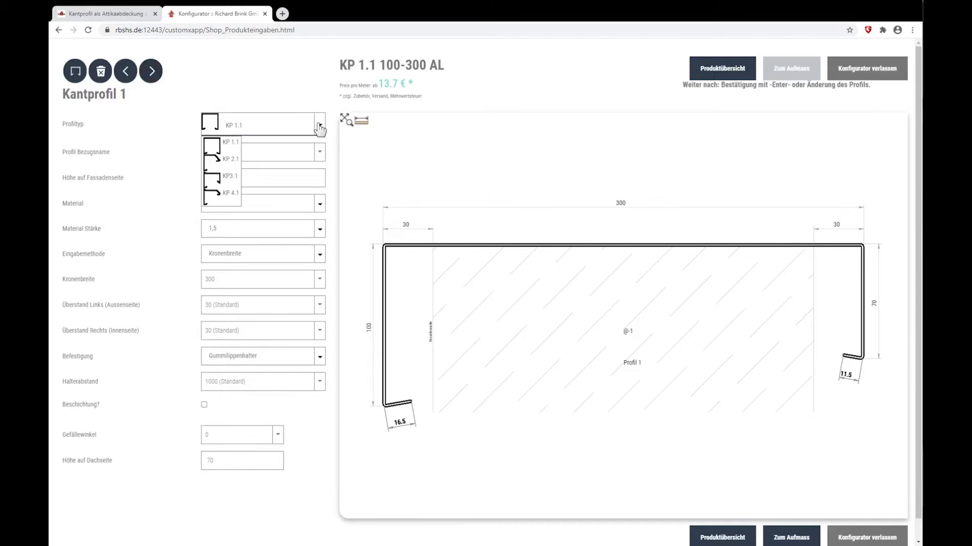
pyautogui.click(232, 142)
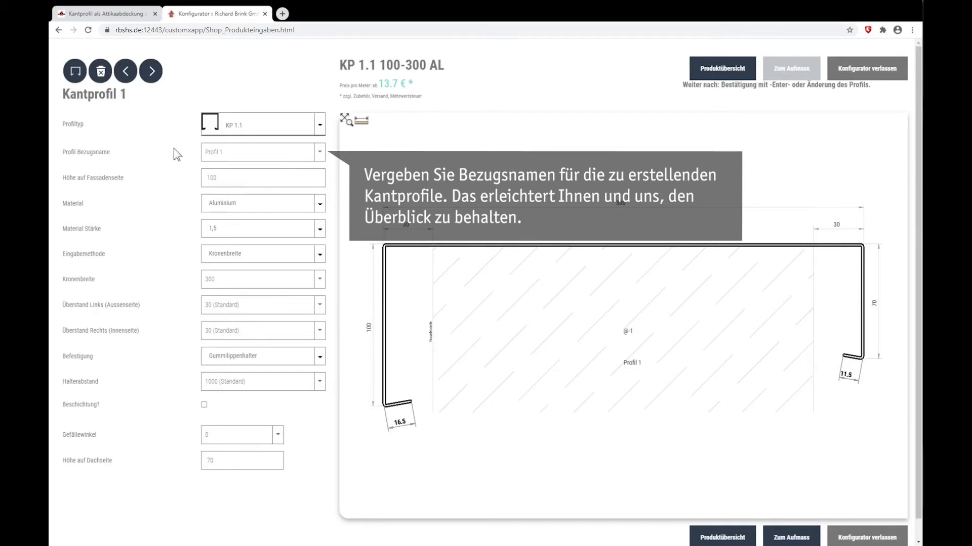
pyautogui.moveTo(230, 154); pyautogui.dragTo(181, 153)
pyautogui.write('Flac')
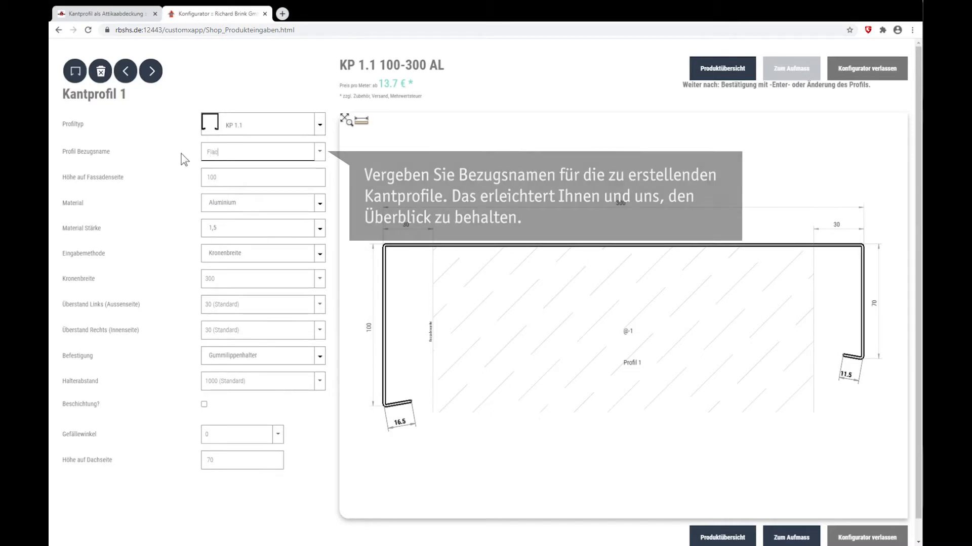
pyautogui.write('hdach Profil 01')
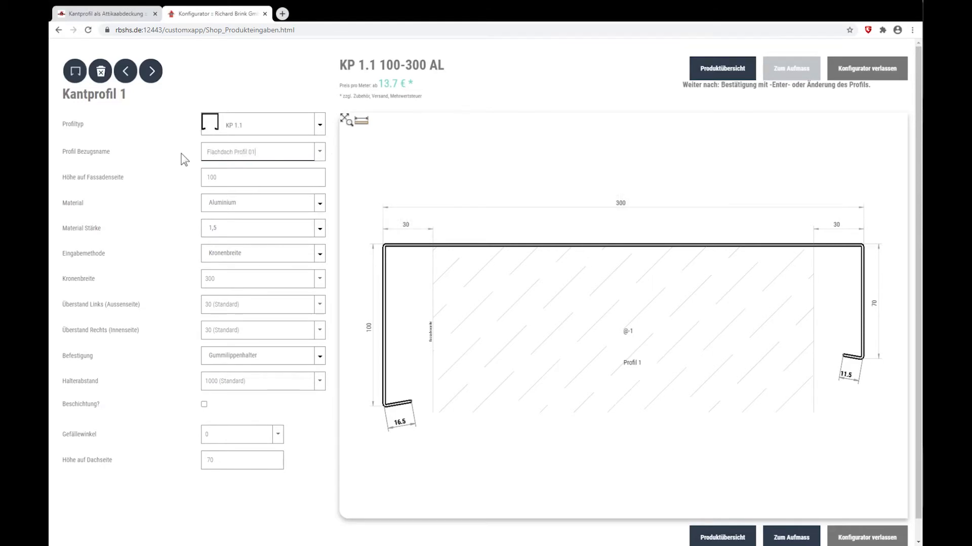
pyautogui.press('Return')
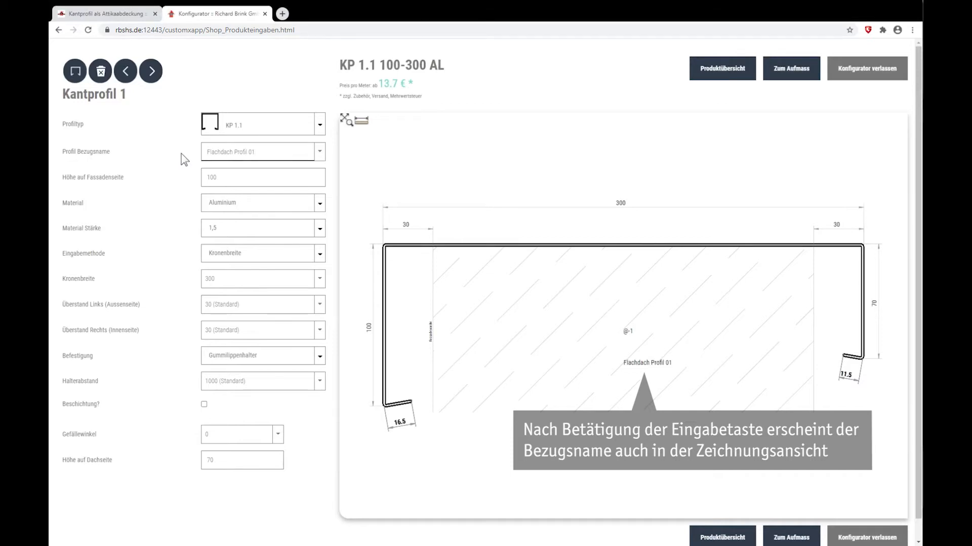
# - Set the facade-side height to 120 mm and keep the material thickness at 1,5 mm
pyautogui.click(196, 178)
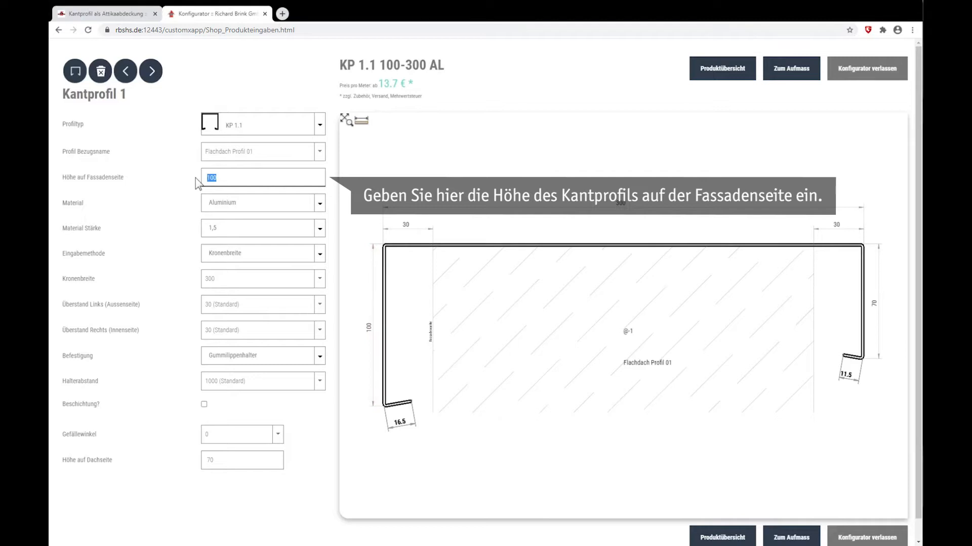
pyautogui.write('12')
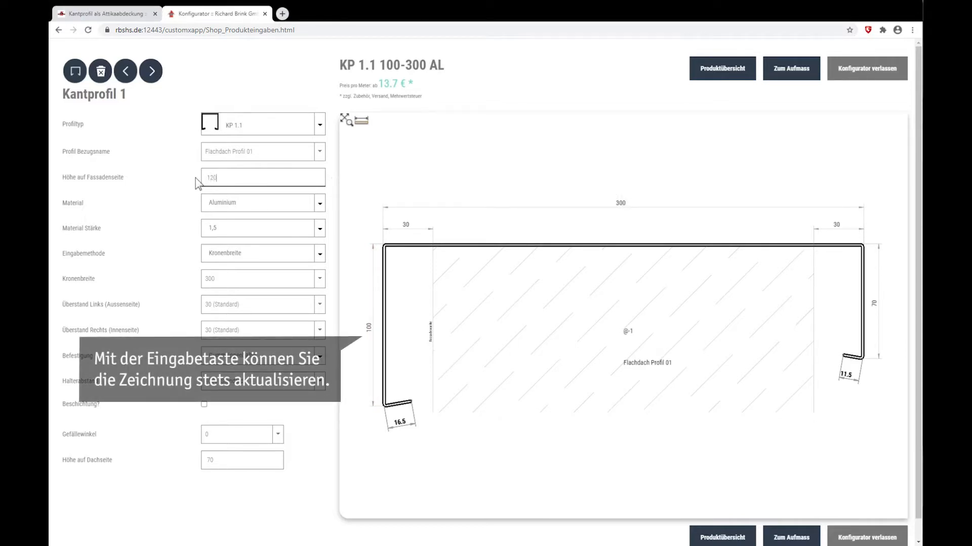
pyautogui.press('Return')
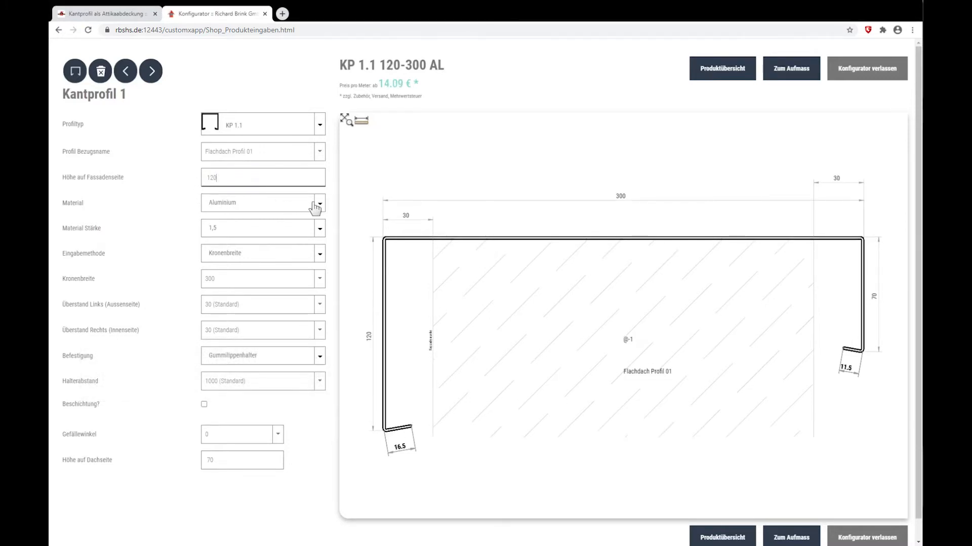
pyautogui.click(321, 230)
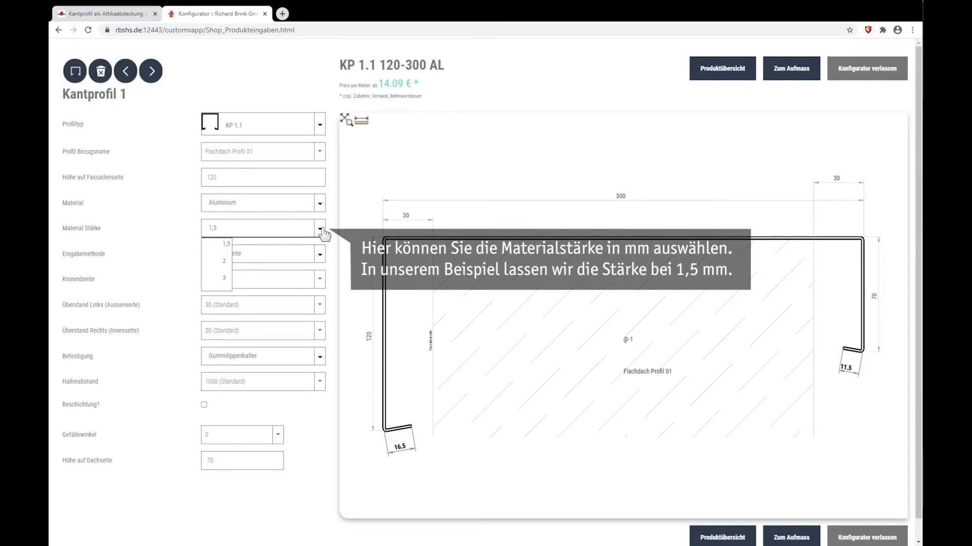
pyautogui.click(321, 230)
# - Keep Kronenbreite as the input method and set the crown width to 380 mm
pyautogui.click(325, 259)
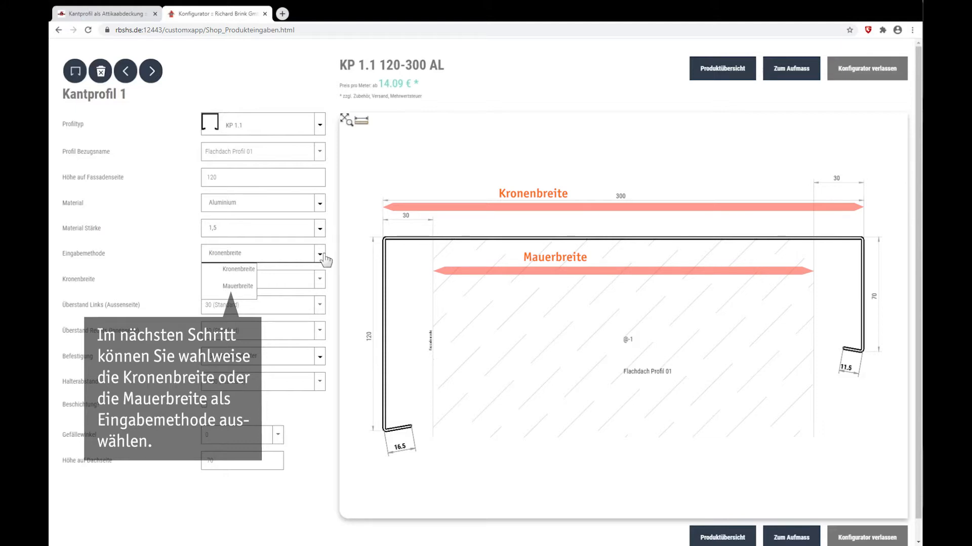
pyautogui.click(314, 259)
pyautogui.doubleClick(213, 281)
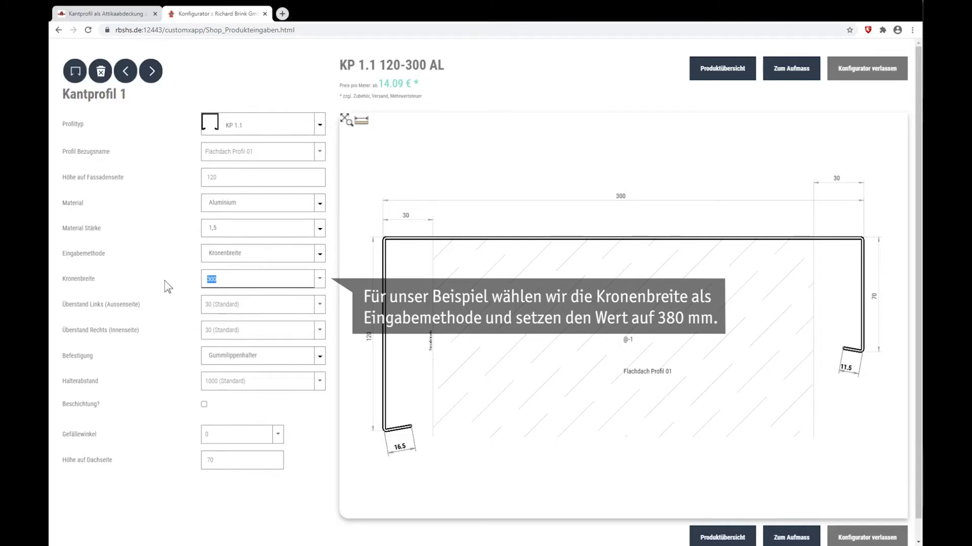
pyautogui.write('380')
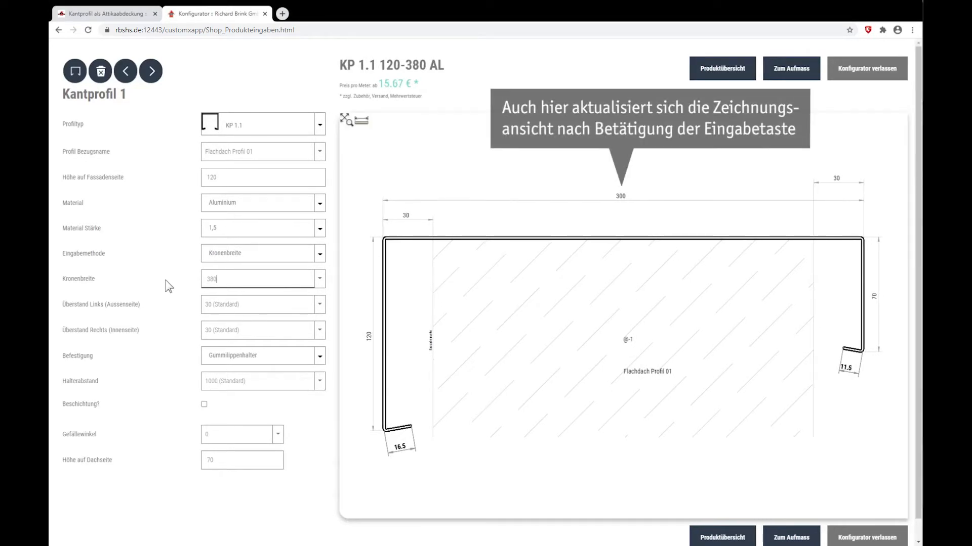
pyautogui.press('Return')
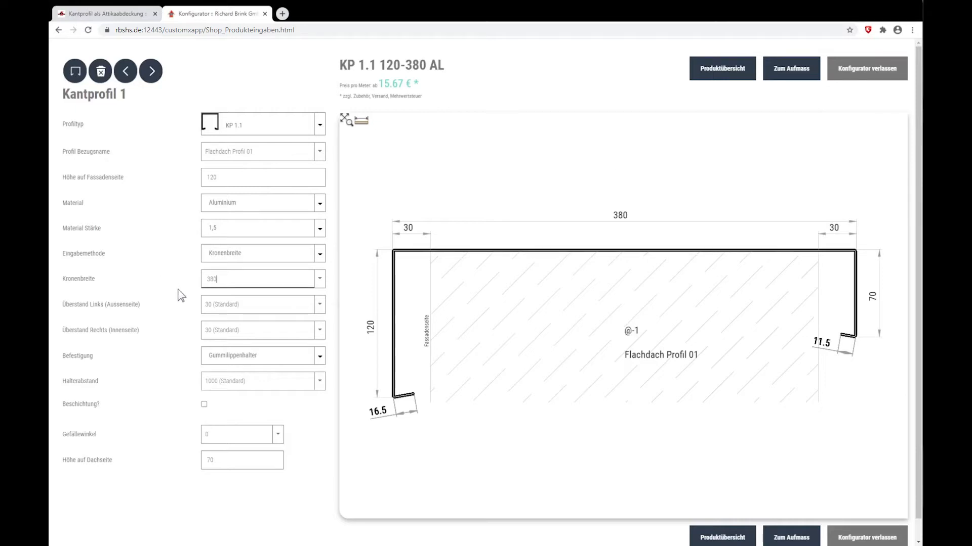
# - Set both the outer and the inner overhang of the profile to 40 mm
pyautogui.moveTo(245, 309); pyautogui.dragTo(184, 330)
pyautogui.write('4')
pyautogui.write('4')
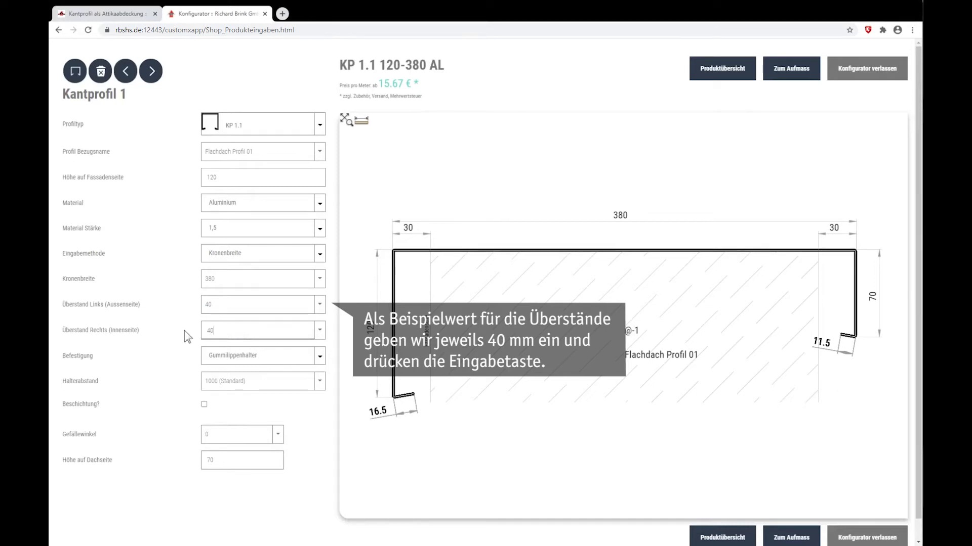
pyautogui.press('Return')
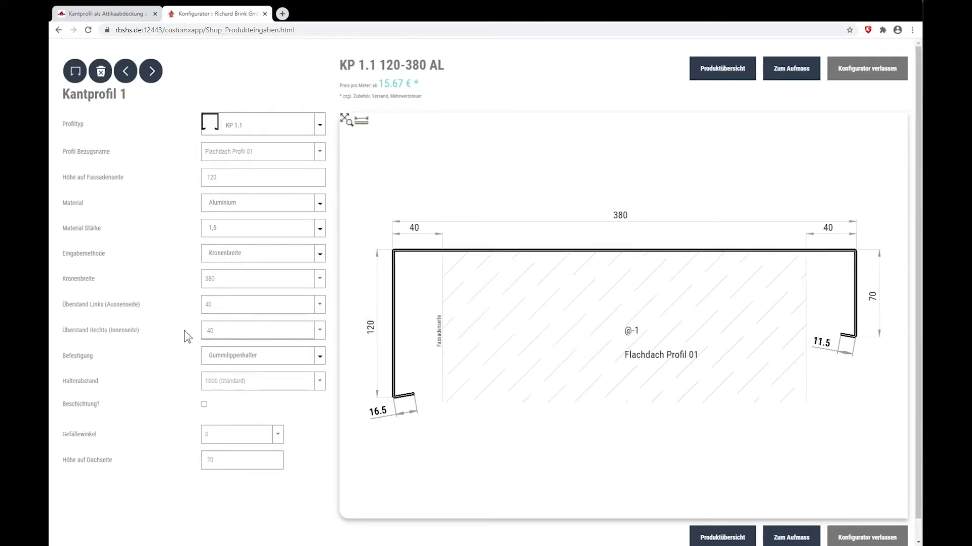
# - Review the fastening options, keeping Gummilippenhalter and the standard holder spacing of 1000 mm
pyautogui.click(320, 358)
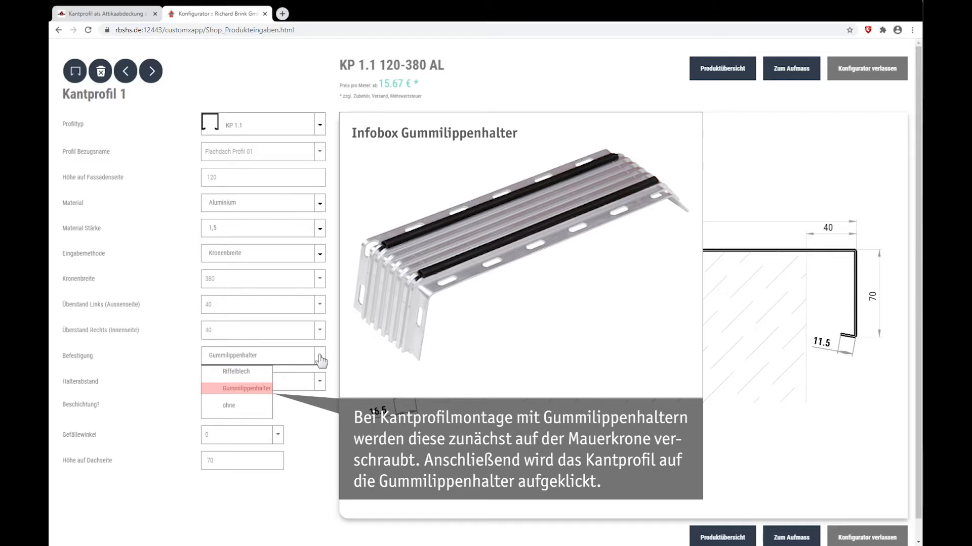
pyautogui.click(320, 360)
pyautogui.click(260, 383)
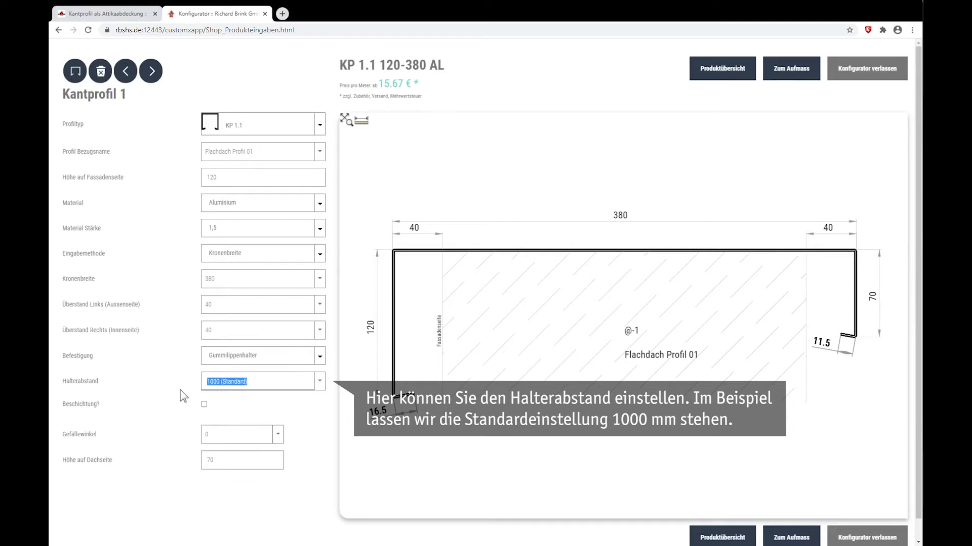
pyautogui.click(242, 401)
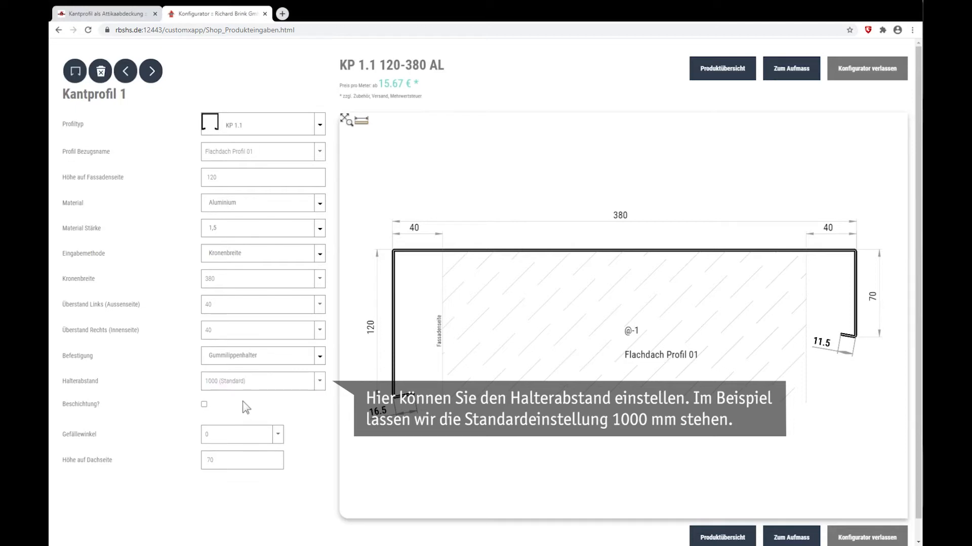
# - Enable powder coating for the profile and have the holders coated as well
pyautogui.click(205, 404)
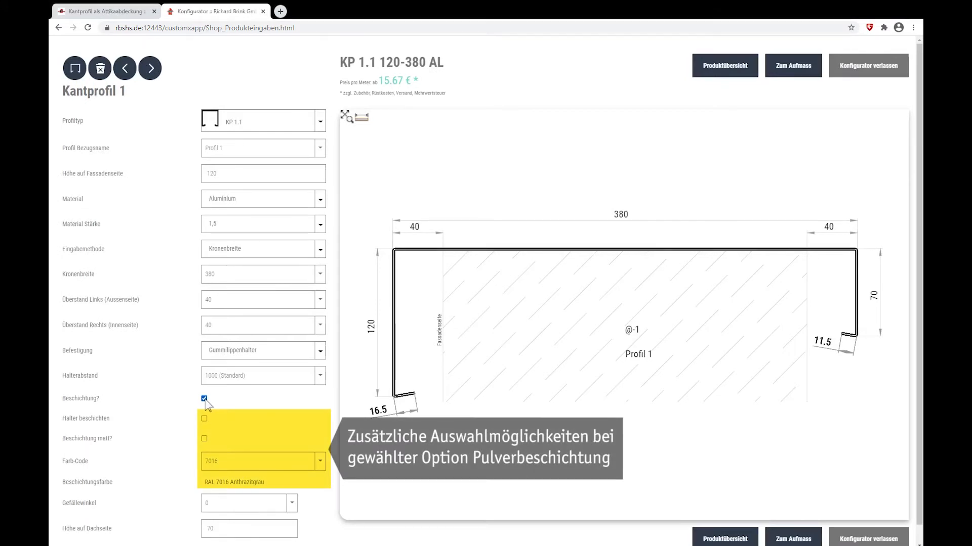
pyautogui.scroll(-1, 233, 405)
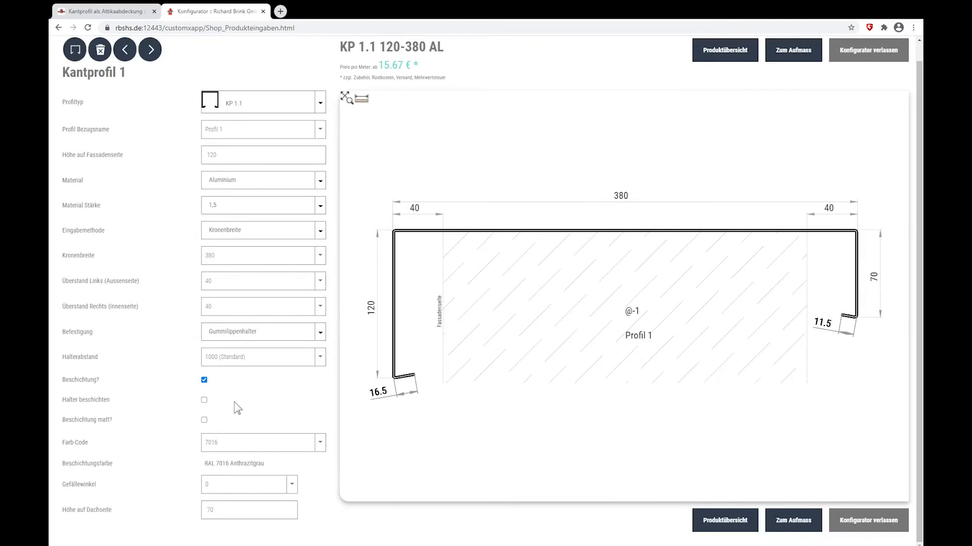
pyautogui.click(204, 400)
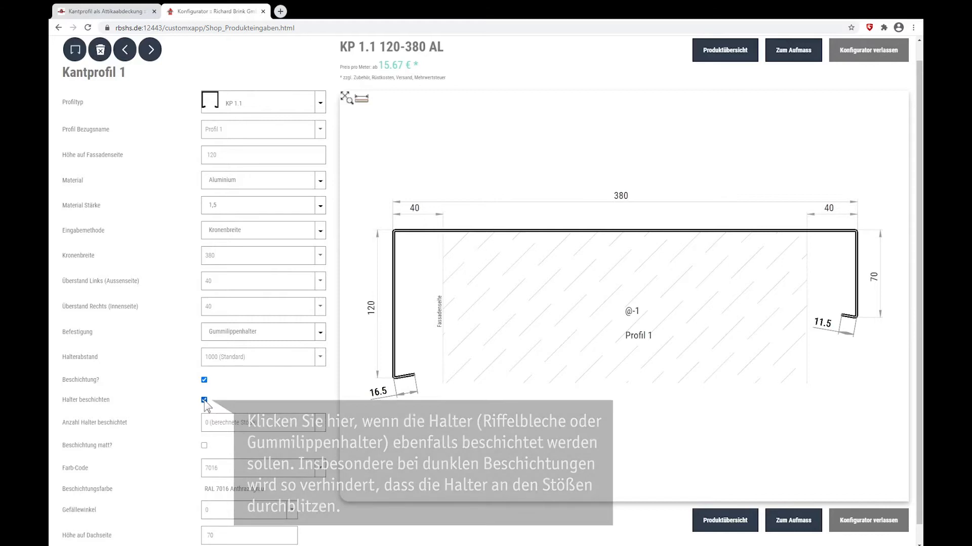
# - Choose colour code 703 for the coating
pyautogui.scroll(-1, 273, 402)
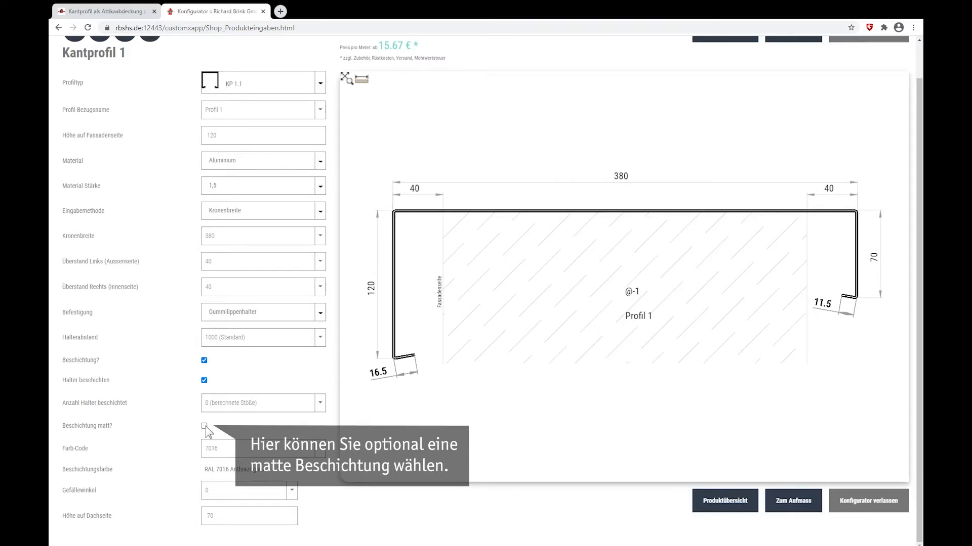
pyautogui.click(320, 450)
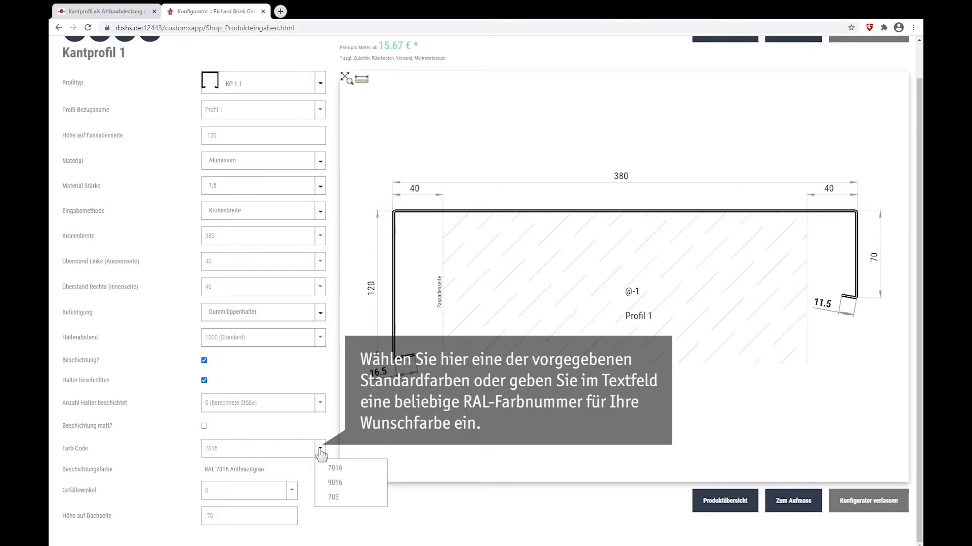
pyautogui.click(332, 499)
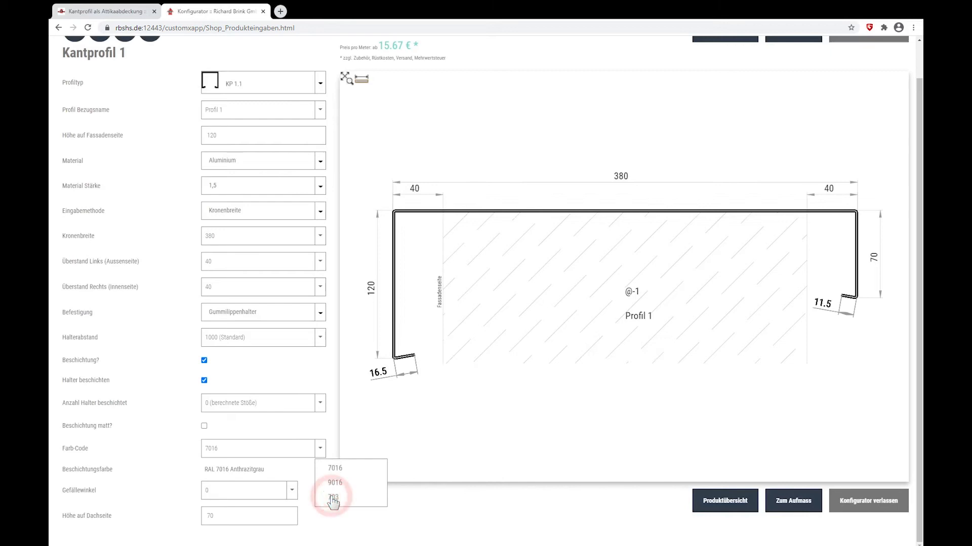
# - Set the slope angle to 2 and the roof-side height to 100 mm
pyautogui.click(292, 492)
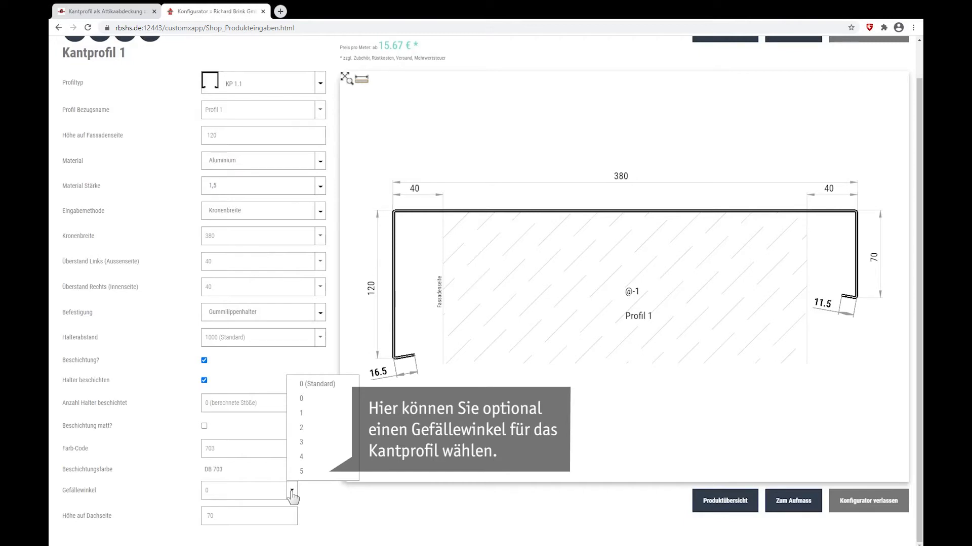
pyautogui.click(300, 428)
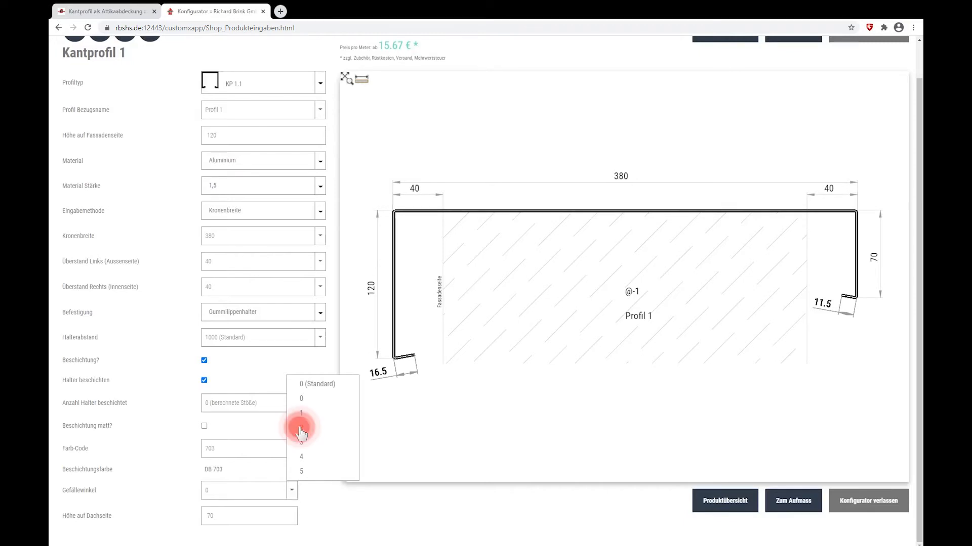
pyautogui.doubleClick(222, 517)
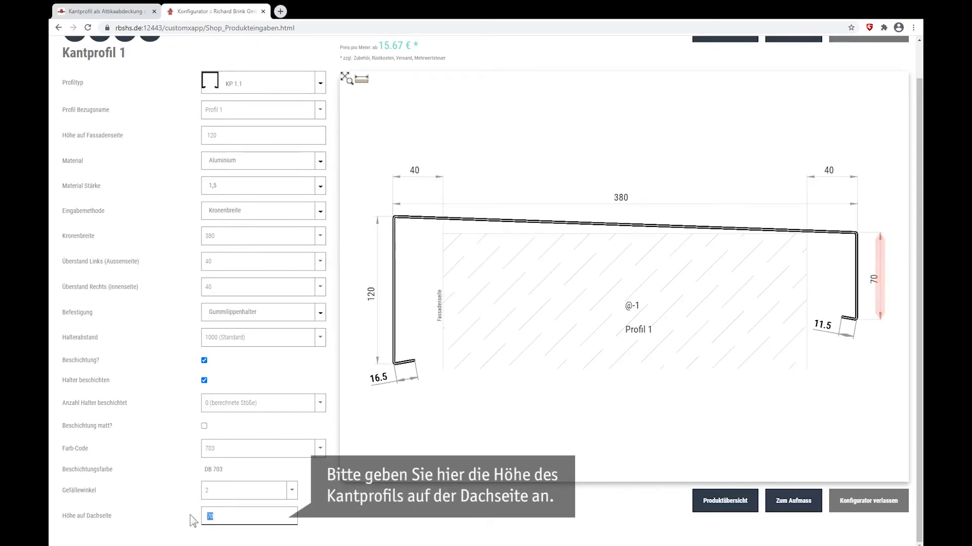
pyautogui.write('100')
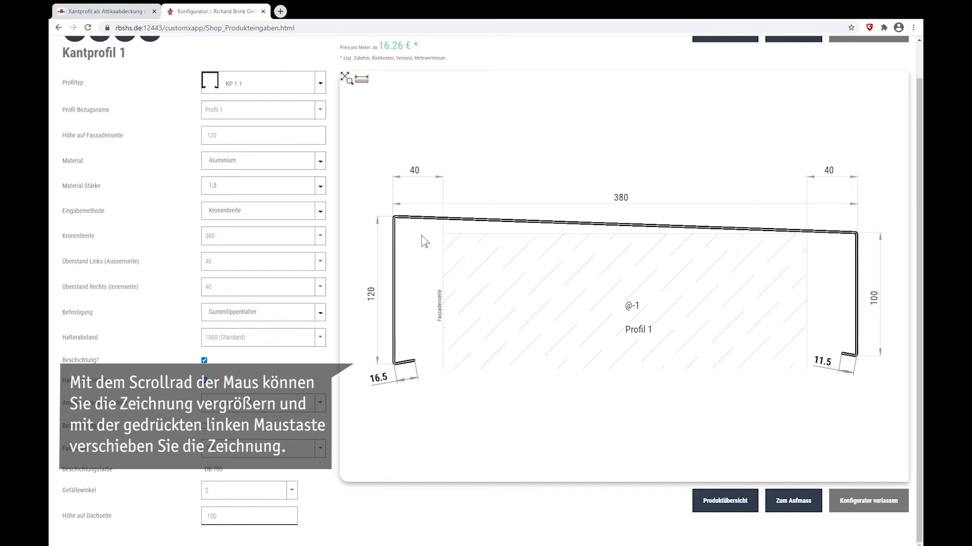
# - Inspect the profile's facade-side corner up close and fit the whole drawing back in view
pyautogui.scroll(6, 425, 242)
pyautogui.moveTo(413, 265); pyautogui.dragTo(639, 337)
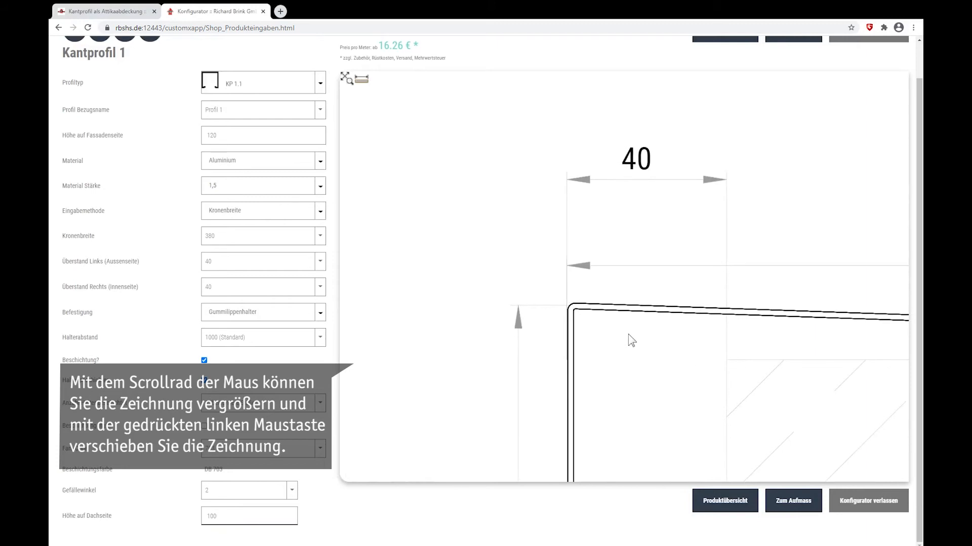
pyautogui.scroll(2, 628, 334)
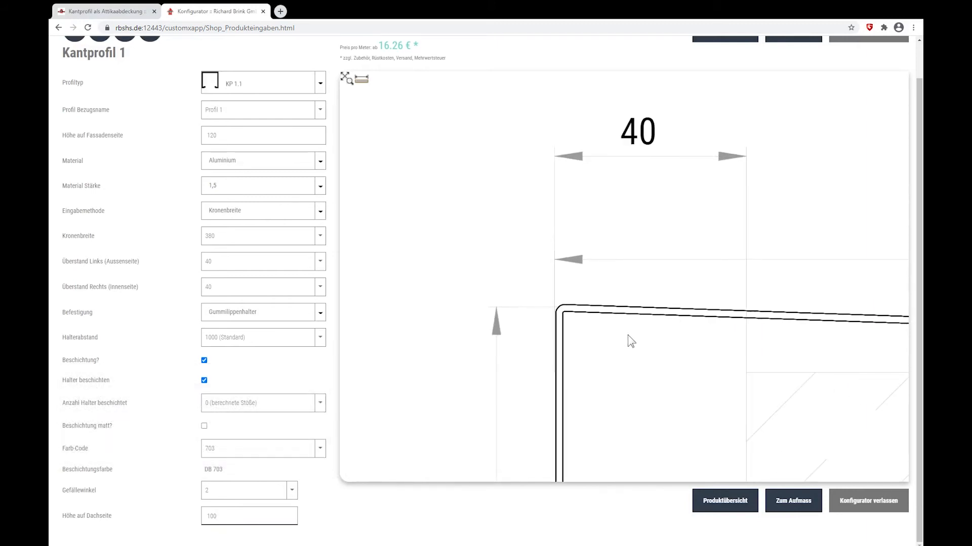
pyautogui.click(344, 77)
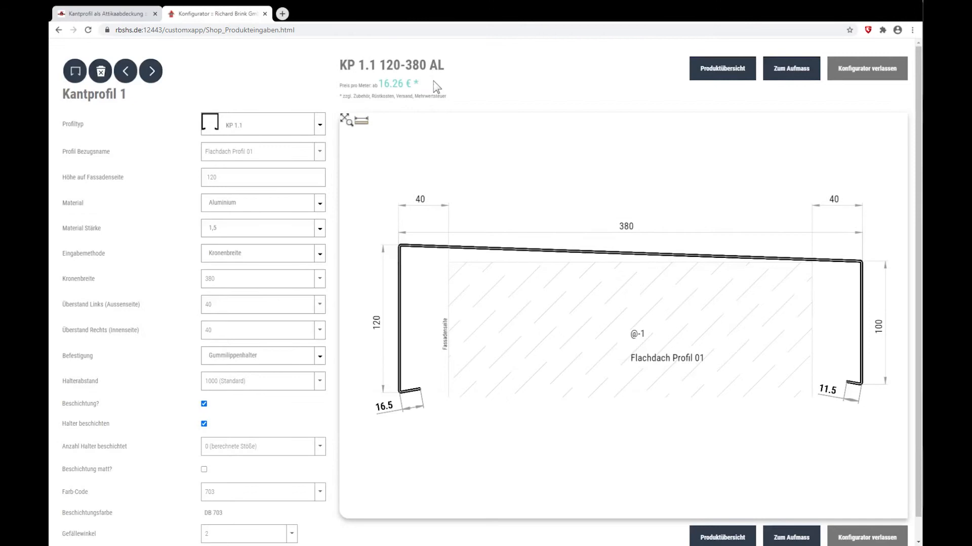
# - Add a second edge profile and name it "Flachdach Profil 2"
pyautogui.click(81, 77)
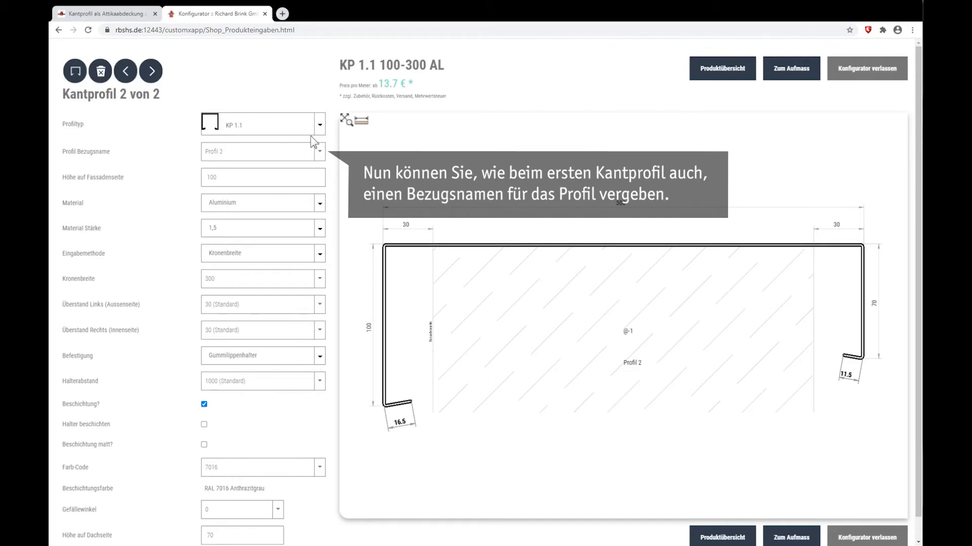
pyautogui.moveTo(234, 151); pyautogui.dragTo(140, 150)
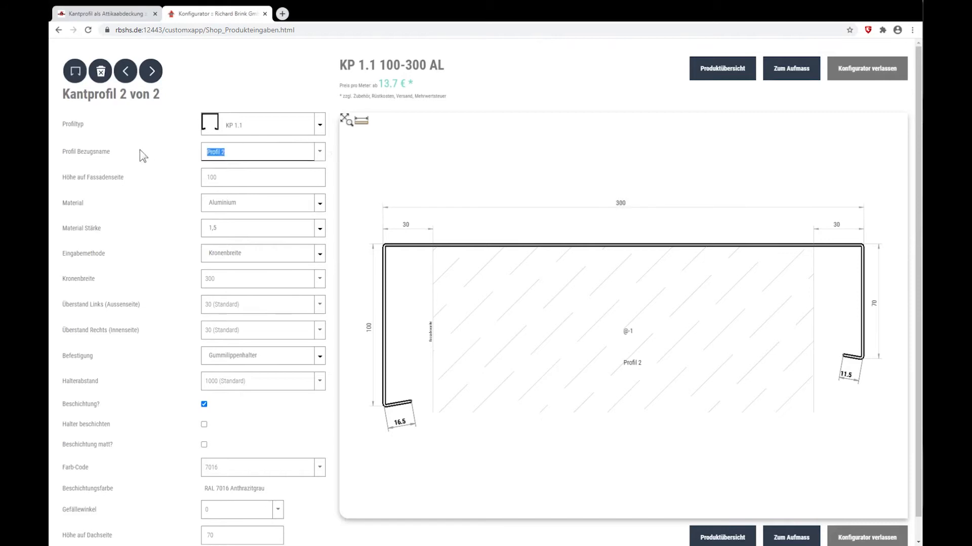
pyautogui.write('Flachdach Profil')
pyautogui.write(' 2')
# - Set the second profile's crown width to 450 mm and its overhangs to 30 mm
pyautogui.moveTo(219, 178); pyautogui.dragTo(137, 176)
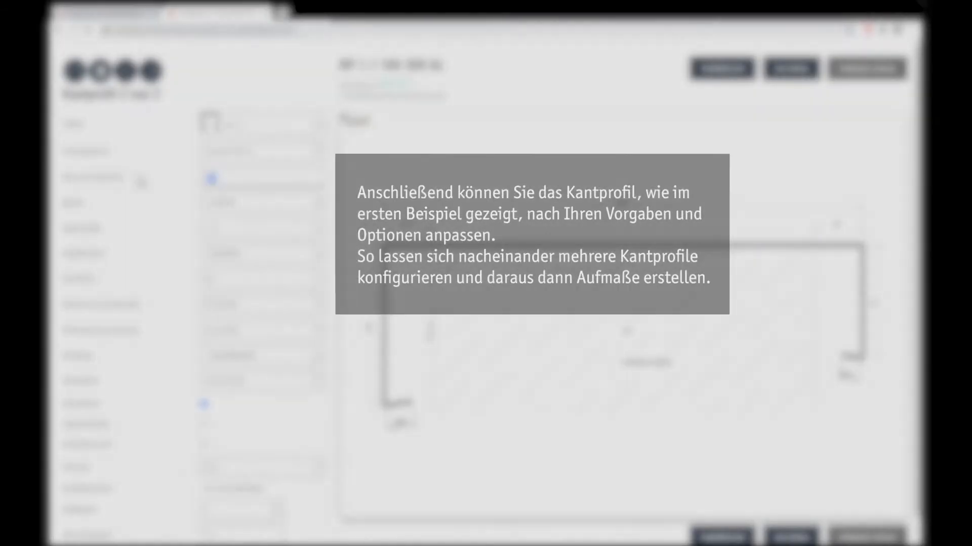
pyautogui.moveTo(222, 280); pyautogui.dragTo(183, 282)
pyautogui.write('450')
pyautogui.write('30')
pyautogui.moveTo(241, 305)
pyautogui.mouseDown()
pyautogui.moveTo(192, 317)
pyautogui.moveTo(197, 339)
pyautogui.mouseUp()
pyautogui.write('30')
# - Apply a matt coating to the second edge profile and choose its colour code
pyautogui.scroll(-1, 196, 339)
pyautogui.click(205, 422)
pyautogui.click(238, 445)
pyautogui.click(235, 471)
# - Set the slope angle and the roof-side height of the second edge profile
pyautogui.click(279, 489)
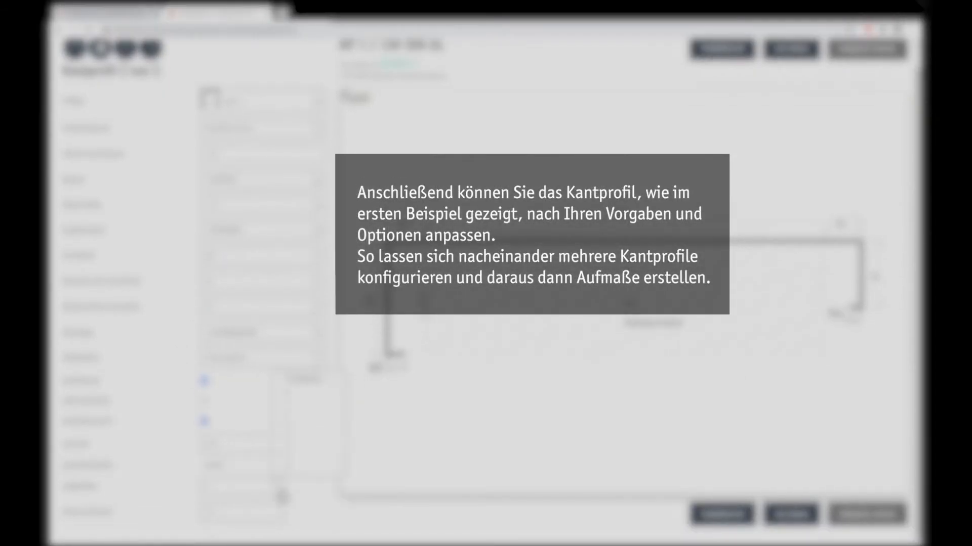
pyautogui.click(245, 455)
pyautogui.moveTo(219, 513); pyautogui.dragTo(189, 519)
pyautogui.write('20')
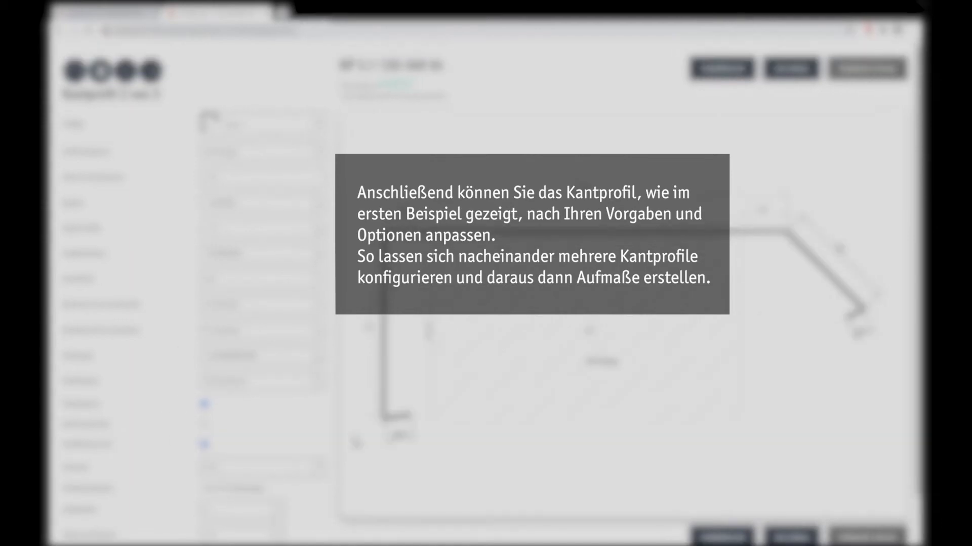
pyautogui.scroll(-1, 328, 516)
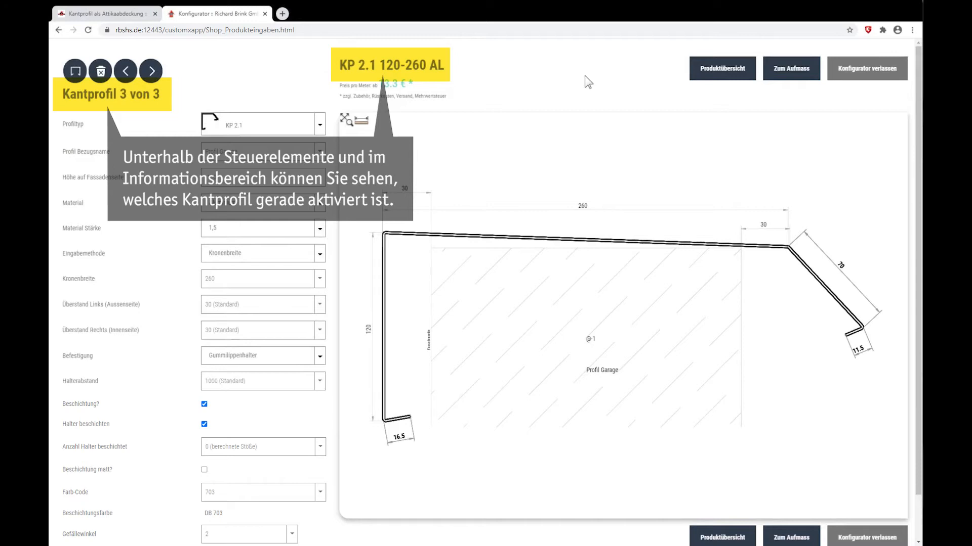
# - Open K-01 from the product overview and page through the remaining edge profiles up to the third one
pyautogui.click(713, 78)
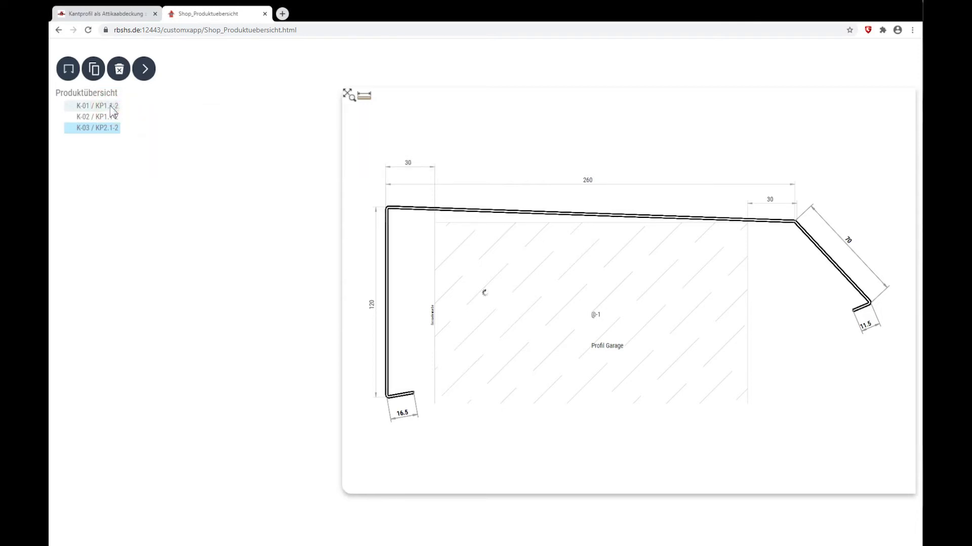
pyautogui.click(112, 107)
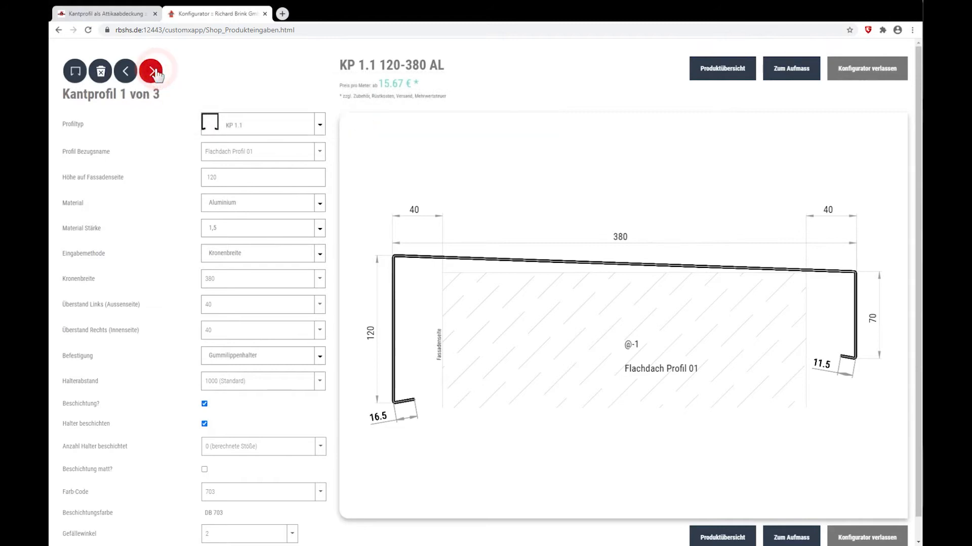
pyautogui.click(156, 73)
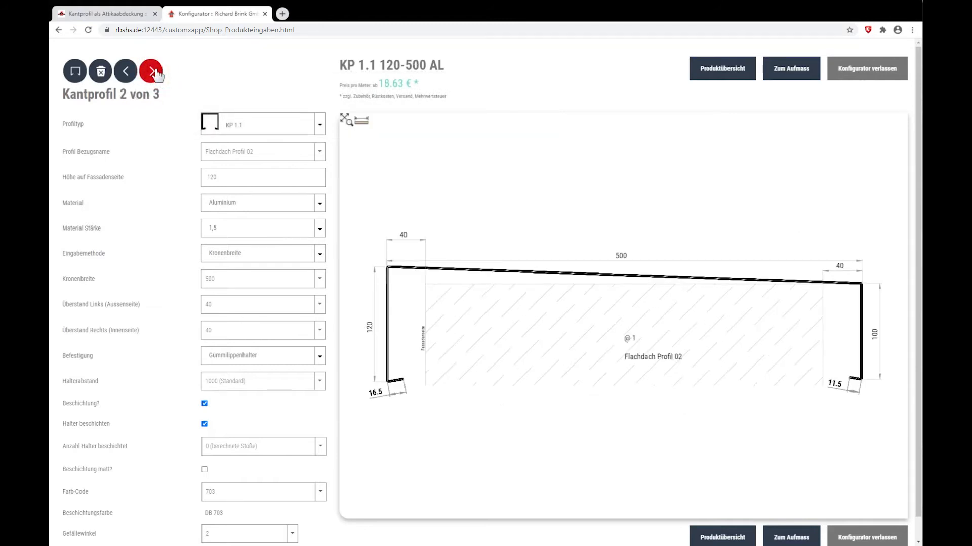
pyautogui.click(156, 72)
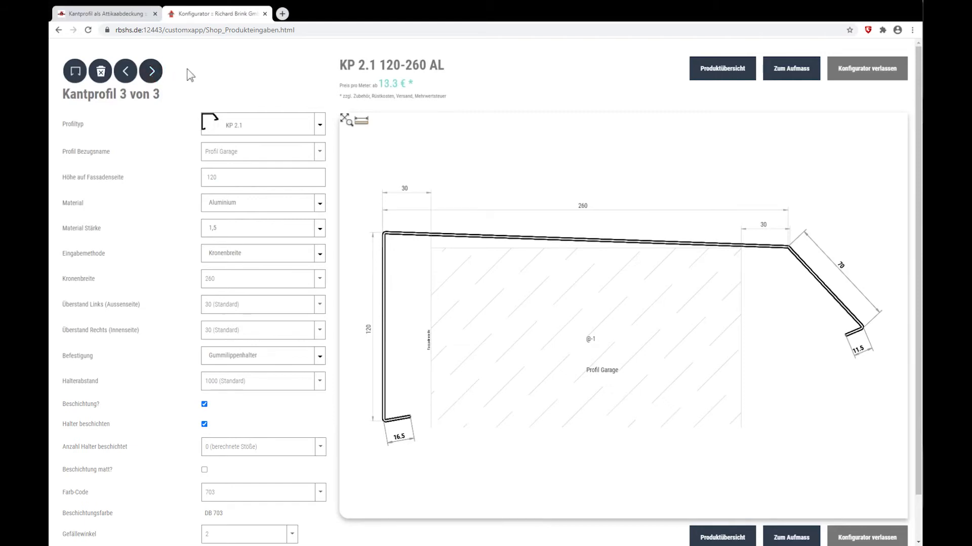
# - Switch to the measurement overview (Aufmass), add a new measurement and name it "Flachdach"
pyautogui.click(800, 79)
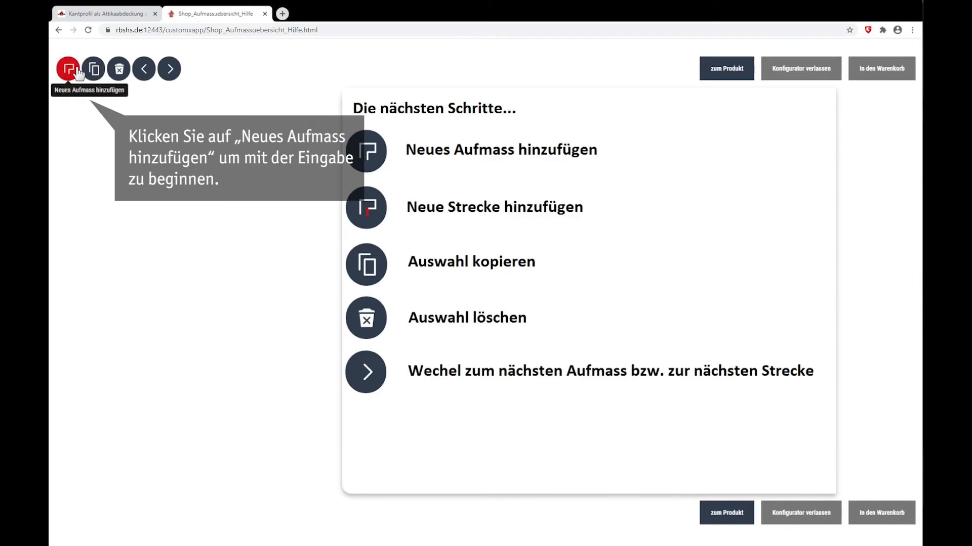
pyautogui.click(76, 70)
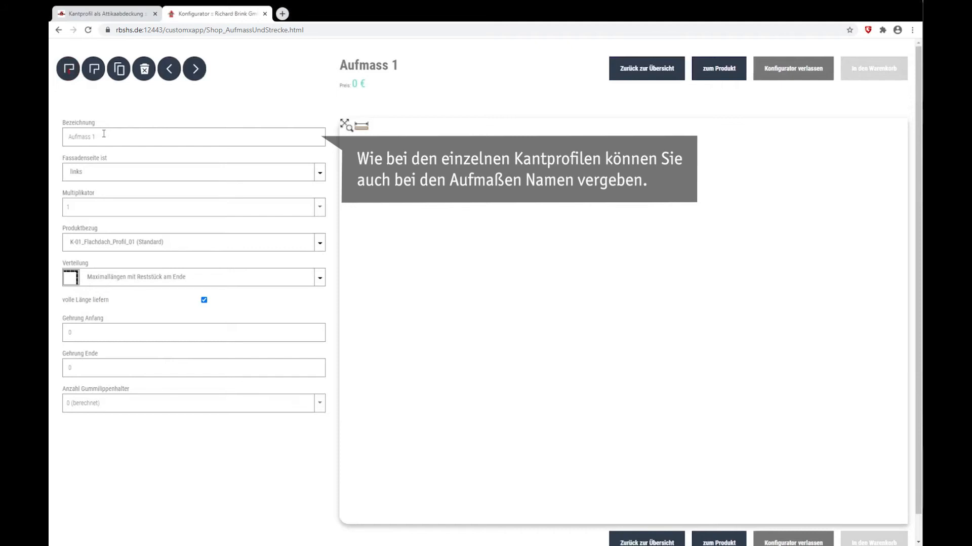
pyautogui.tripleClick(103, 134)
pyautogui.write('Flachdach')
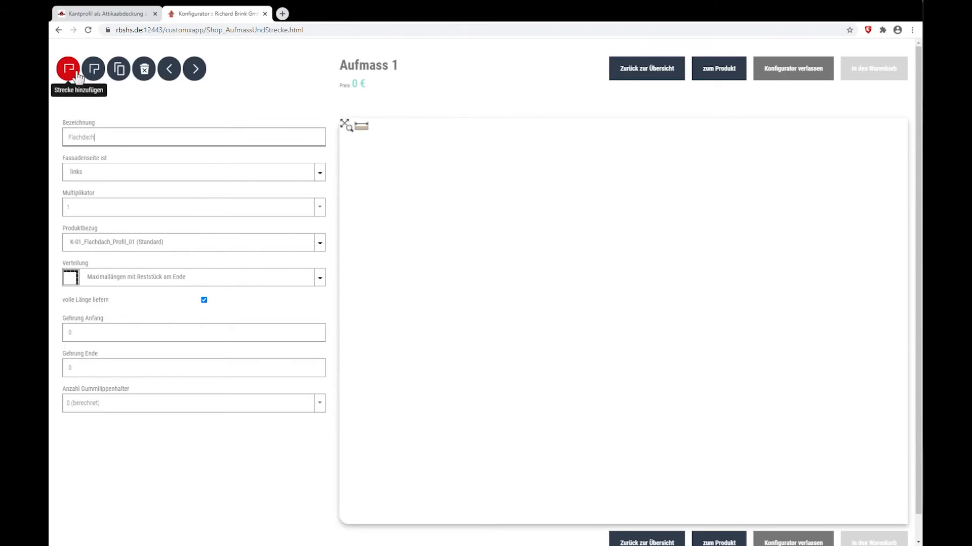
# - Add the first section to the measurement and set its segment length to 3500 mm
pyautogui.click(78, 75)
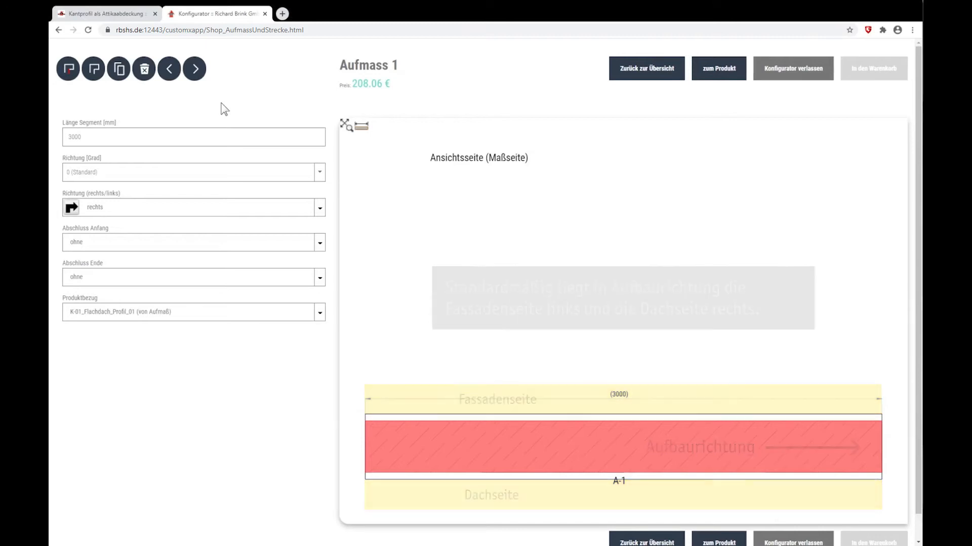
pyautogui.click(88, 138)
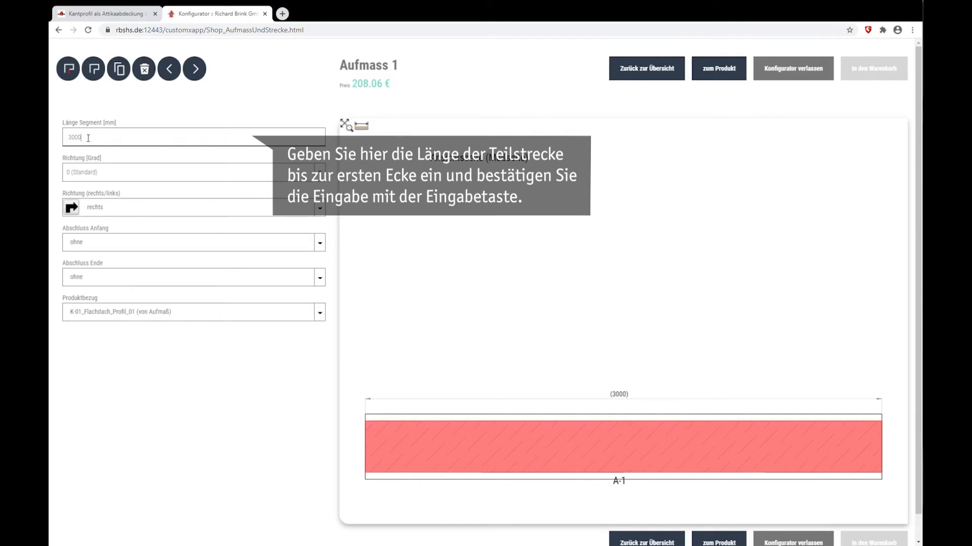
pyautogui.moveTo(88, 138); pyautogui.dragTo(60, 128)
pyautogui.write('35')
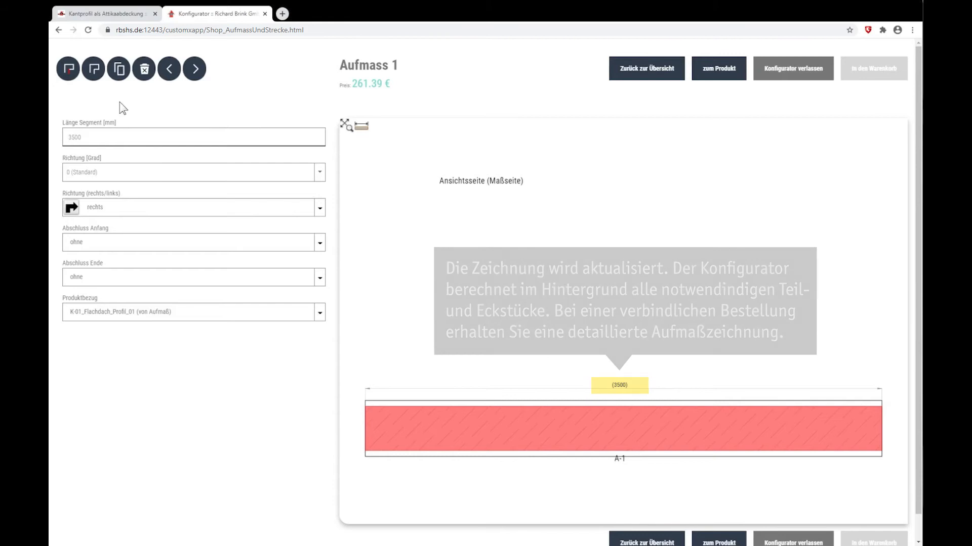
# - Add a second section turning right at 90° and set its length to 8000 mm
pyautogui.click(75, 76)
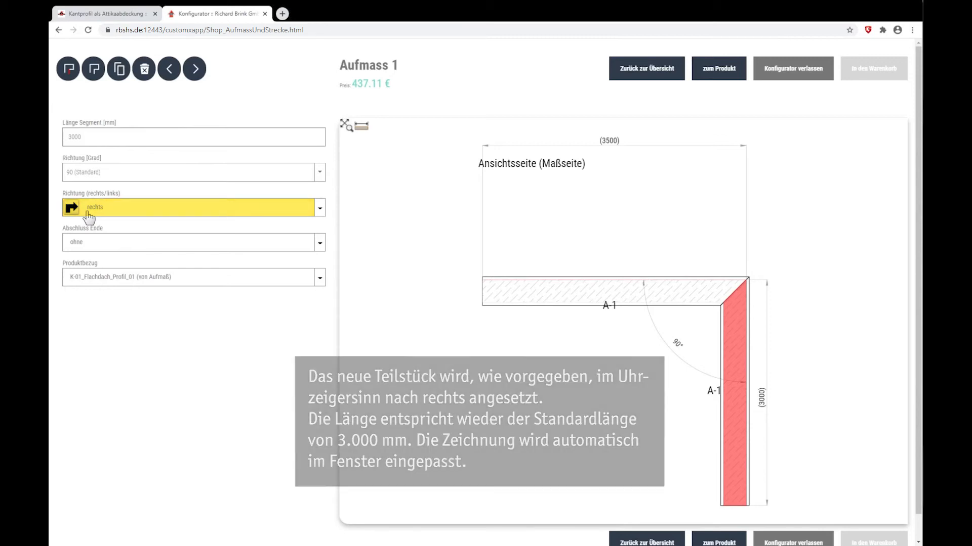
pyautogui.click(85, 136)
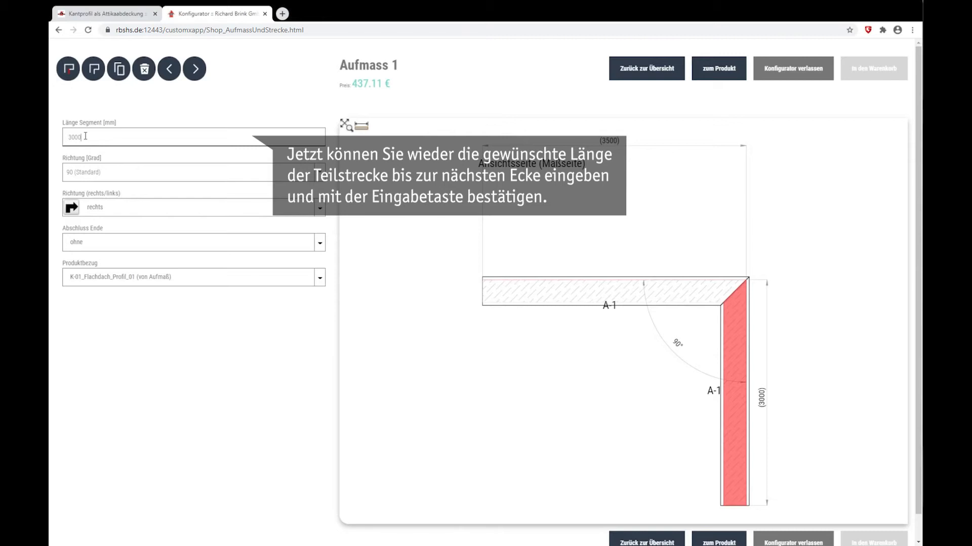
pyautogui.moveTo(85, 136); pyautogui.dragTo(62, 142)
pyautogui.write('8000')
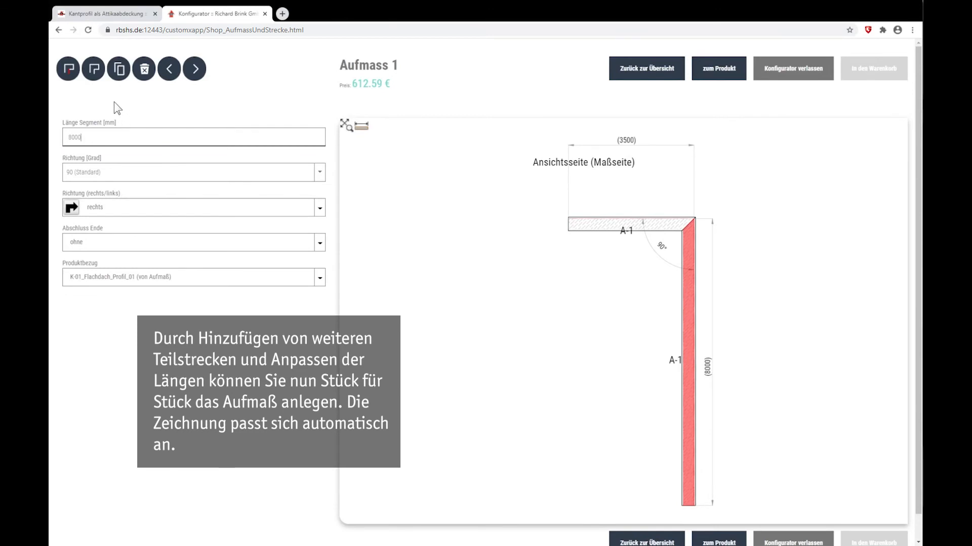
# - Add a third section of 12000 mm and a fourth of 8000 mm, both turning right
pyautogui.click(69, 69)
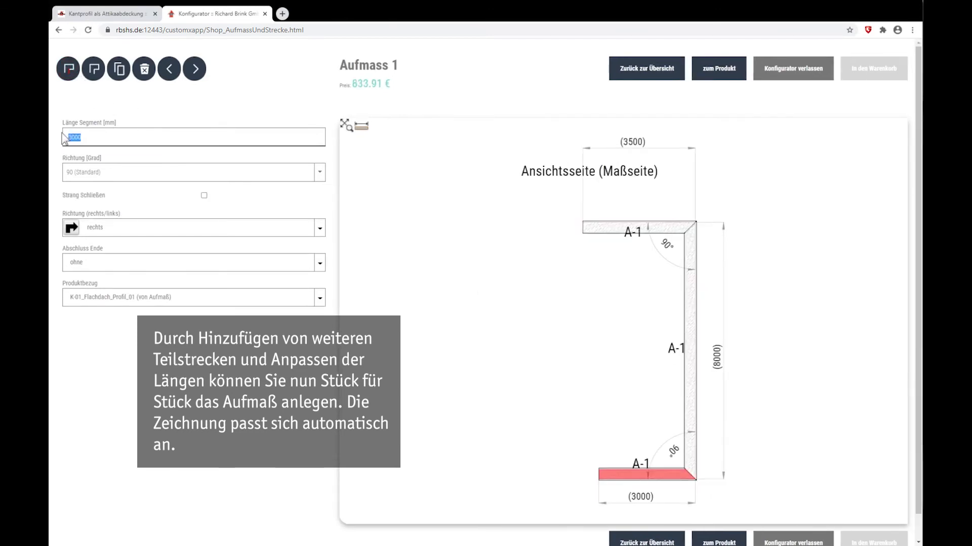
pyautogui.write('12000')
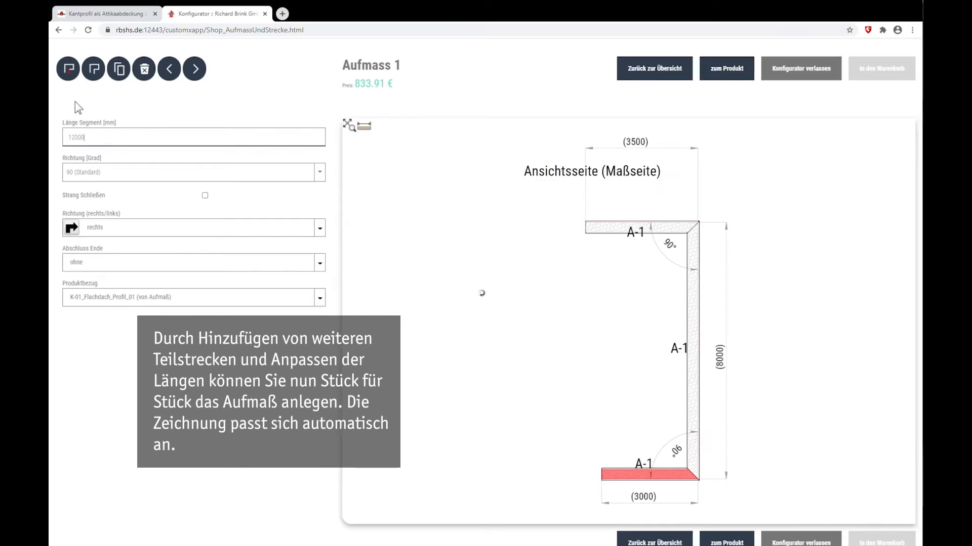
pyautogui.click(71, 72)
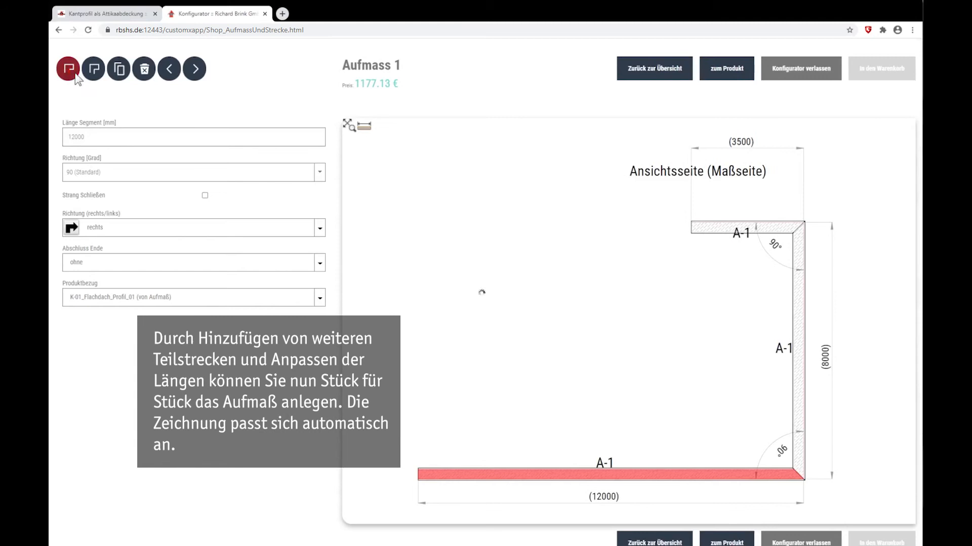
pyautogui.write('8000')
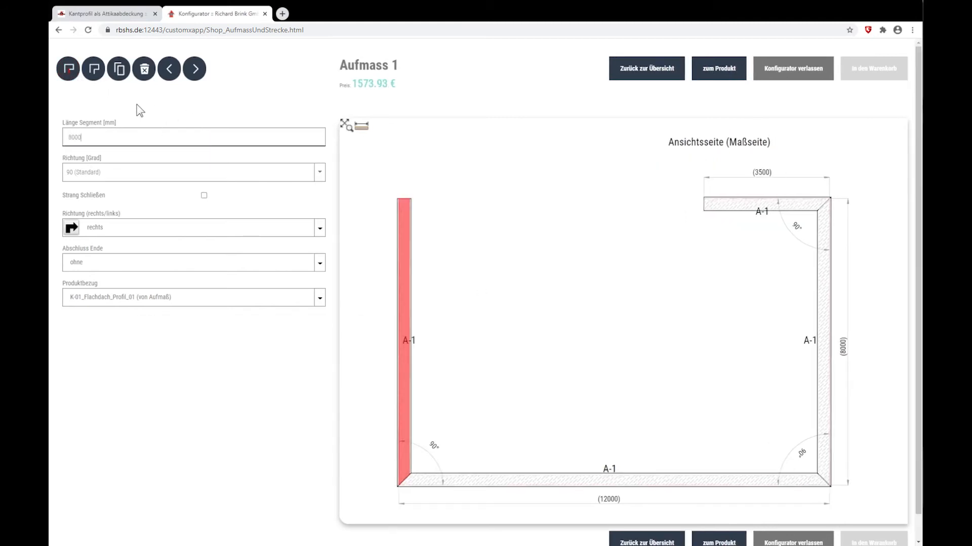
# - Add a fifth section turning right and set its length to 3500 mm
pyautogui.click(69, 70)
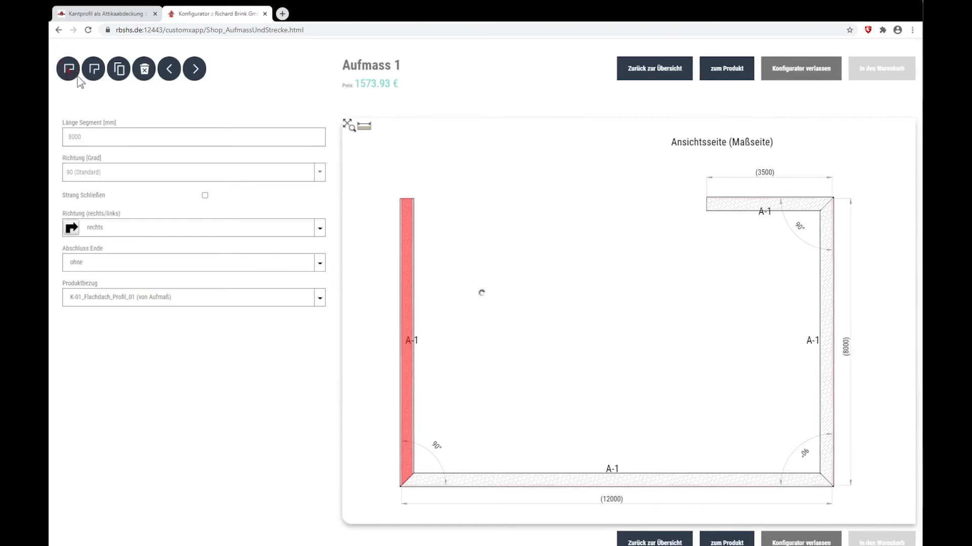
pyautogui.click(80, 138)
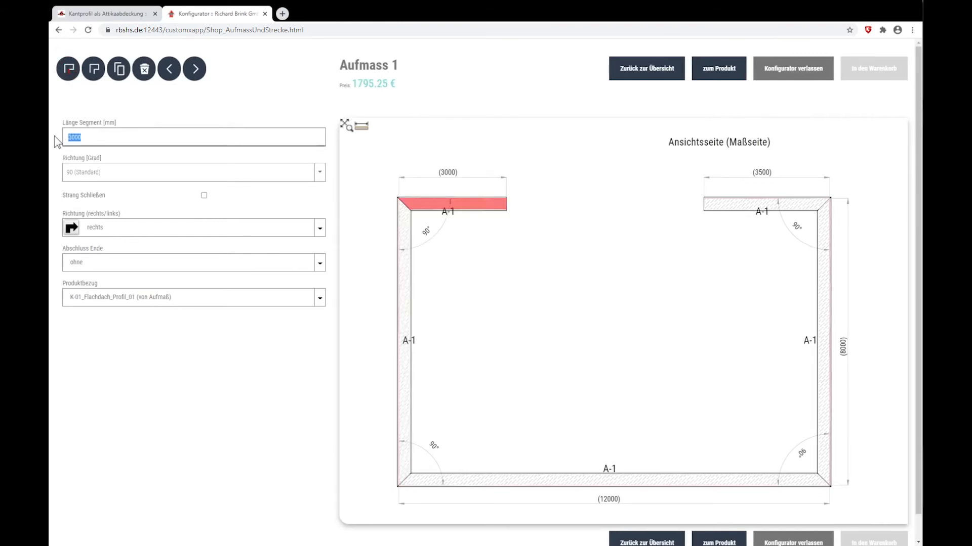
pyautogui.write('350')
pyautogui.press('Return')
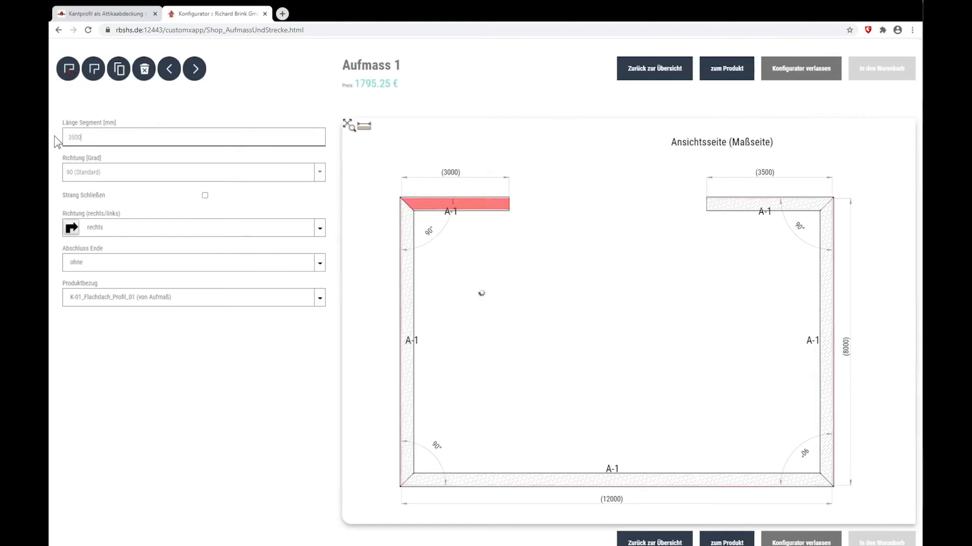
# - Add a 3000 mm section, change its direction to links and assign it profile K-02_Flachdach_Profil_02
pyautogui.click(73, 77)
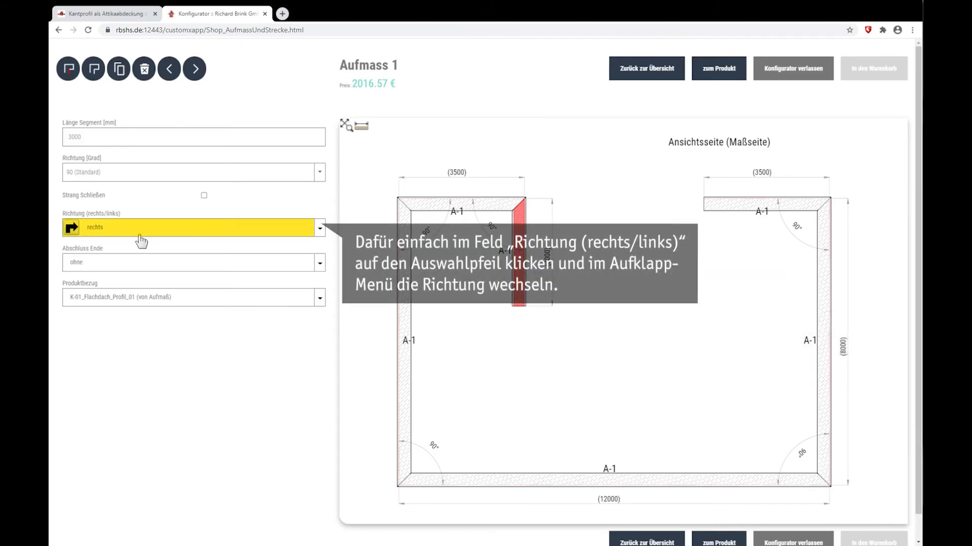
pyautogui.click(319, 231)
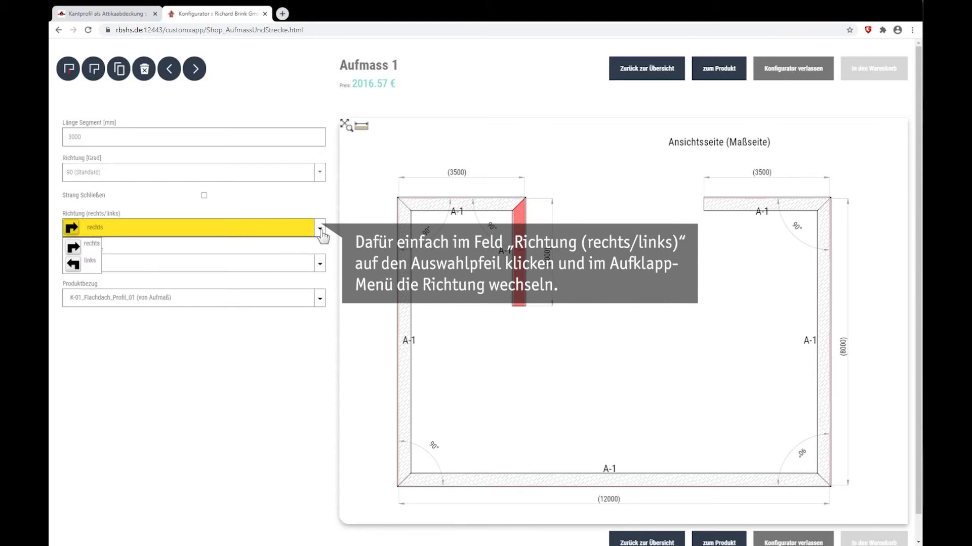
pyautogui.click(93, 263)
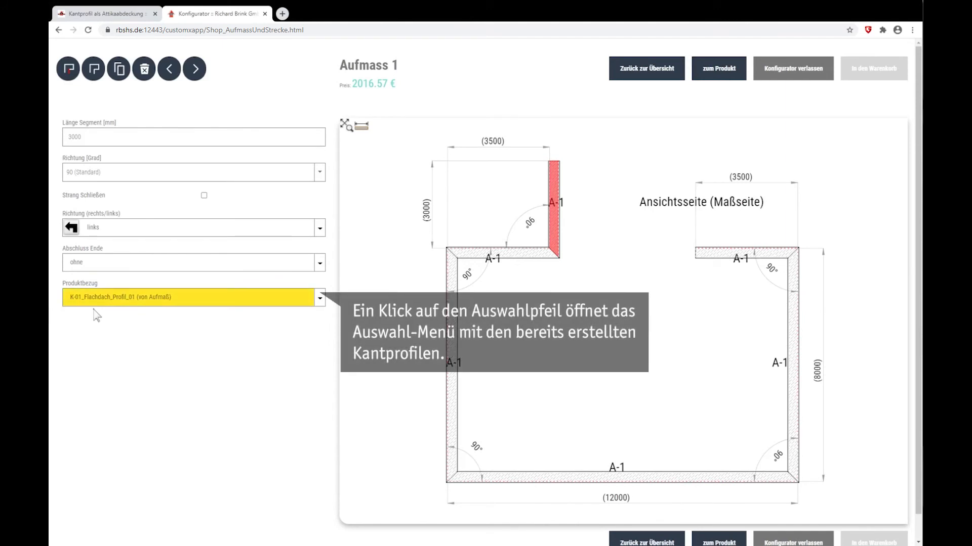
pyautogui.click(320, 299)
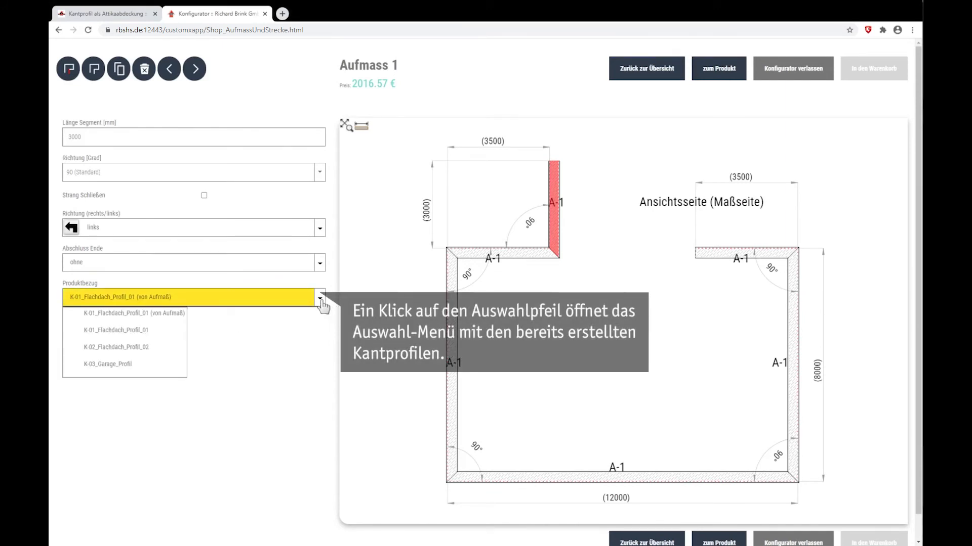
pyautogui.click(146, 349)
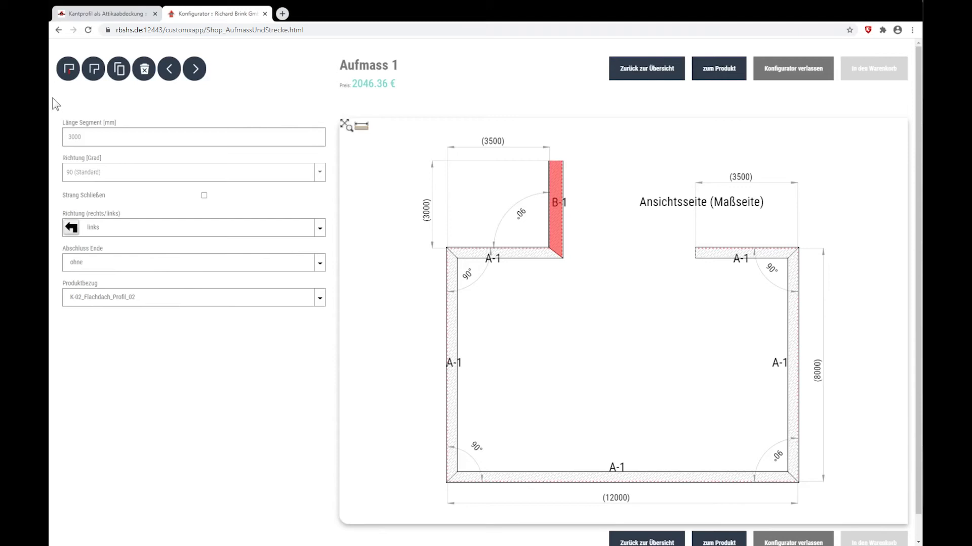
# - Add a seventh section turning right and set its length to 5000 mm
pyautogui.click(68, 70)
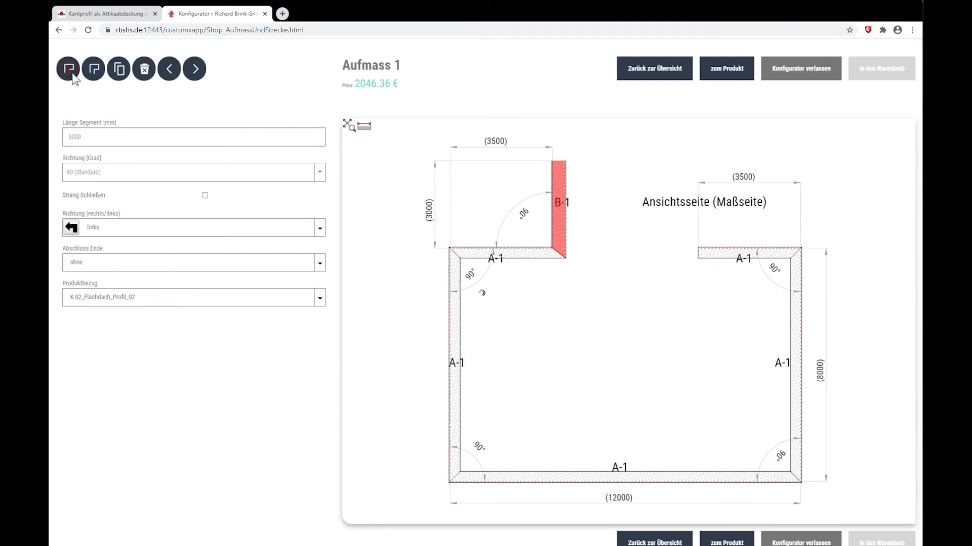
pyautogui.doubleClick(97, 137)
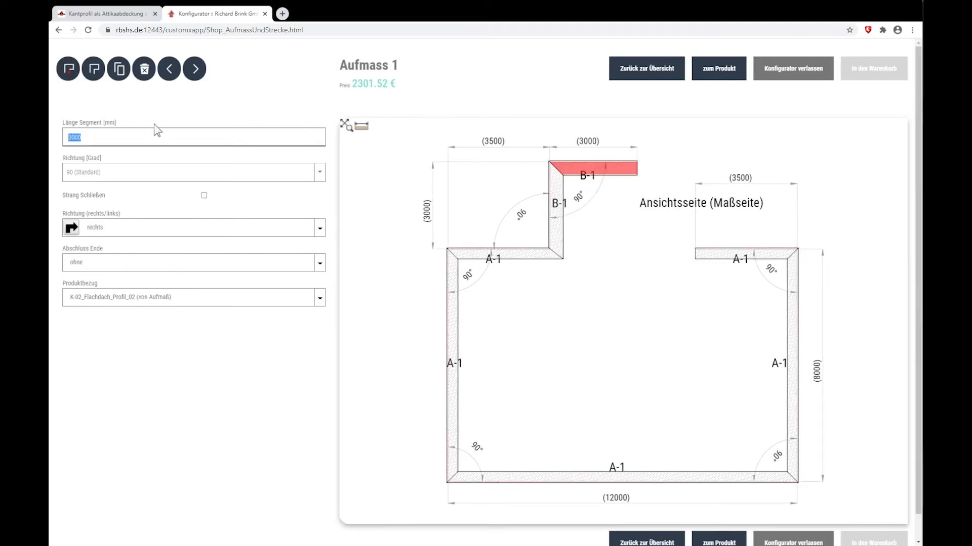
pyautogui.write('5000')
# - Add a final section turning right and close the strand back to the starting section
pyautogui.click(76, 78)
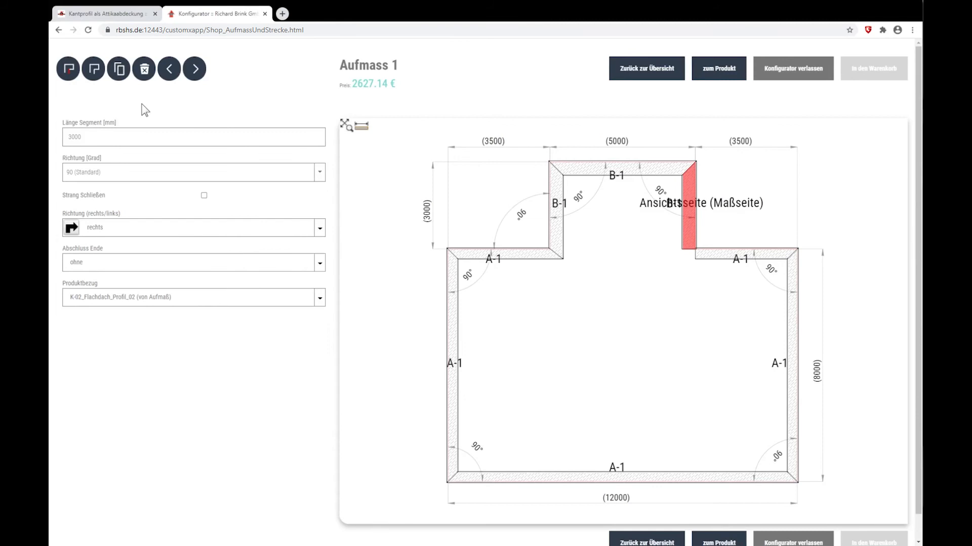
pyautogui.click(204, 196)
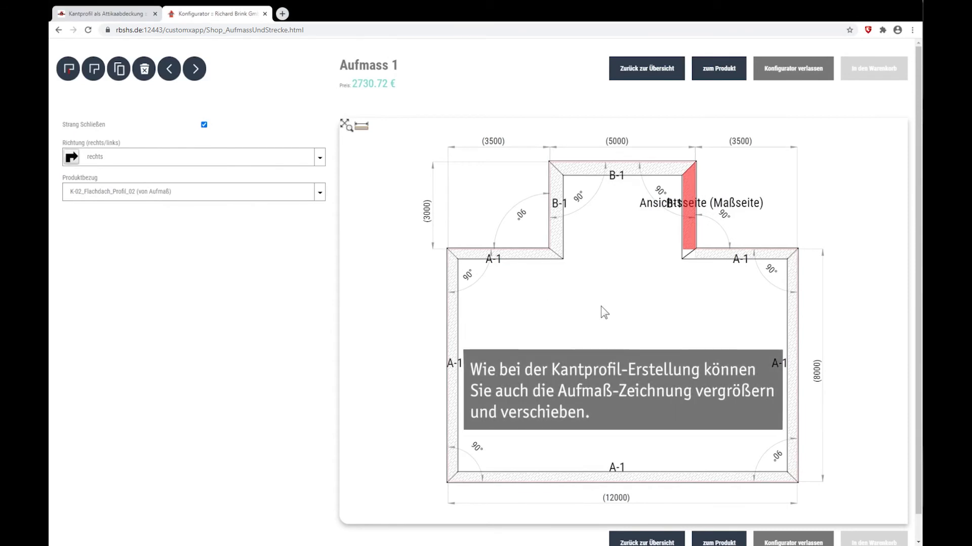
# - Inspect the projecting K-02 sections and their corners in the measurement drawing up close
pyautogui.scroll(4, 735, 188)
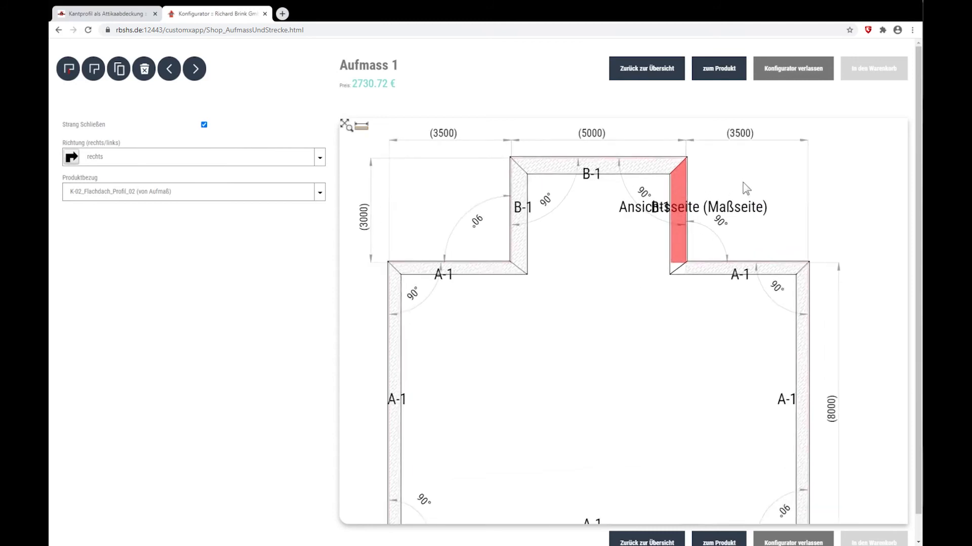
pyautogui.scroll(5, 730, 192)
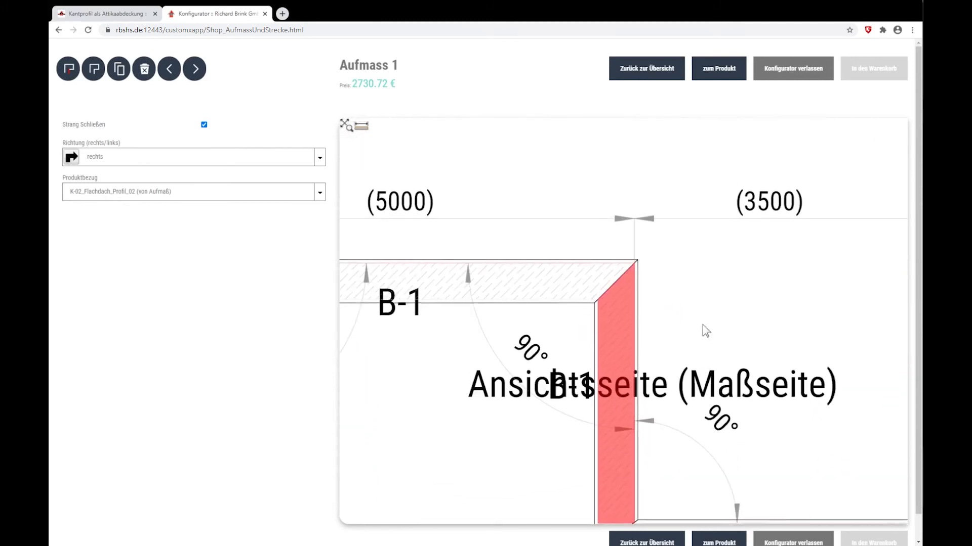
pyautogui.moveTo(466, 357); pyautogui.dragTo(762, 345)
pyautogui.moveTo(609, 349); pyautogui.dragTo(764, 348)
pyautogui.scroll(-6, 482, 335)
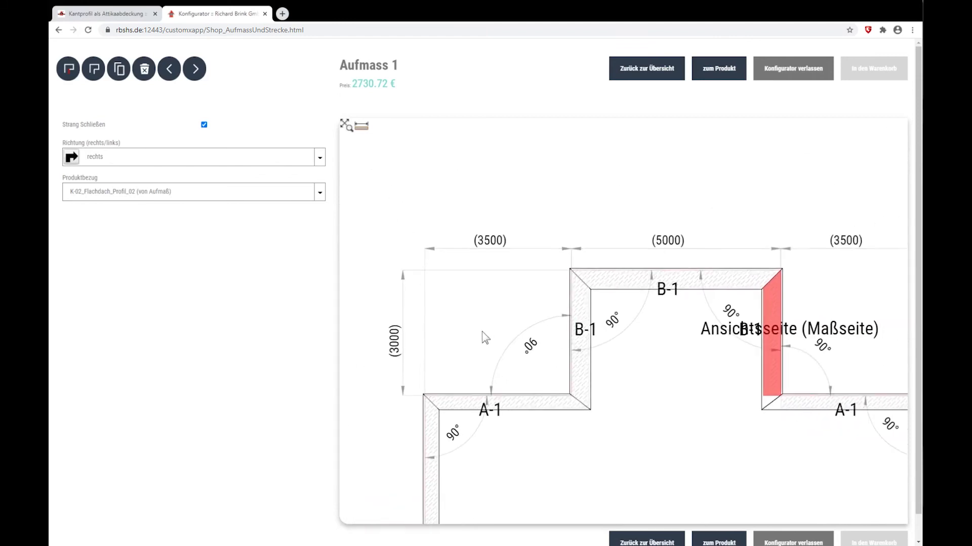
# - Set the length of the projection's B-1 section adjoining the 90° links turn to 2000 mm in Aufmass 1
pyautogui.scroll(-3, 631, 290)
pyautogui.moveTo(650, 366); pyautogui.dragTo(635, 330)
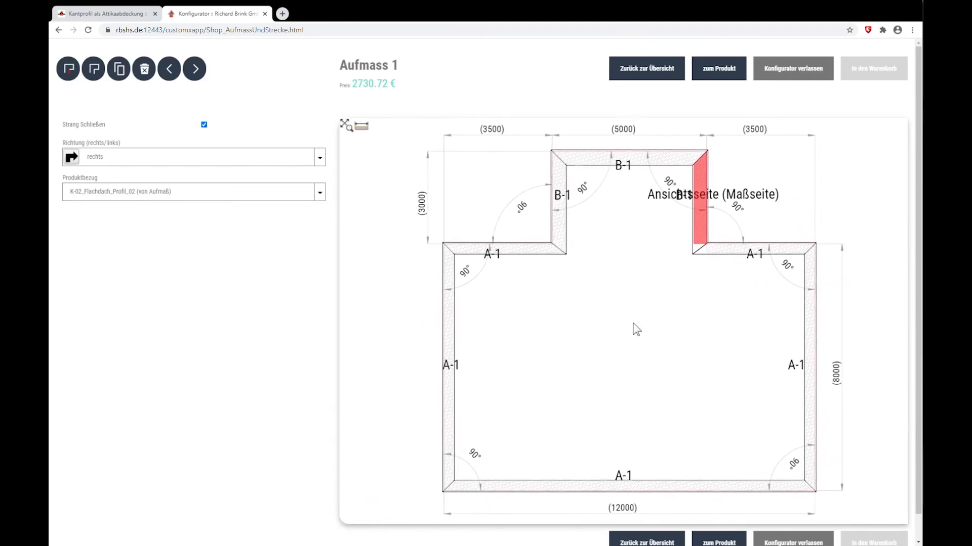
pyautogui.click(558, 231)
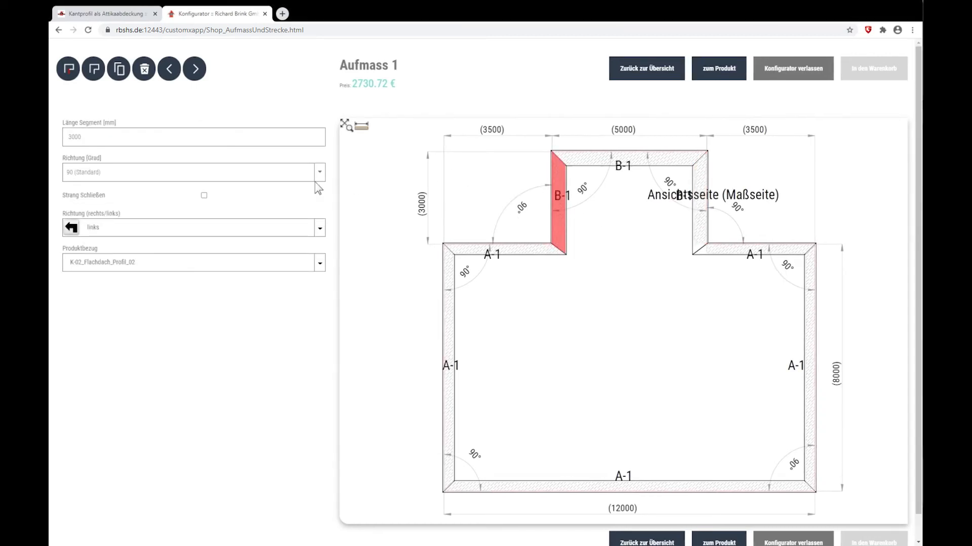
pyautogui.click(86, 137)
pyautogui.moveTo(85, 137); pyautogui.dragTo(53, 141)
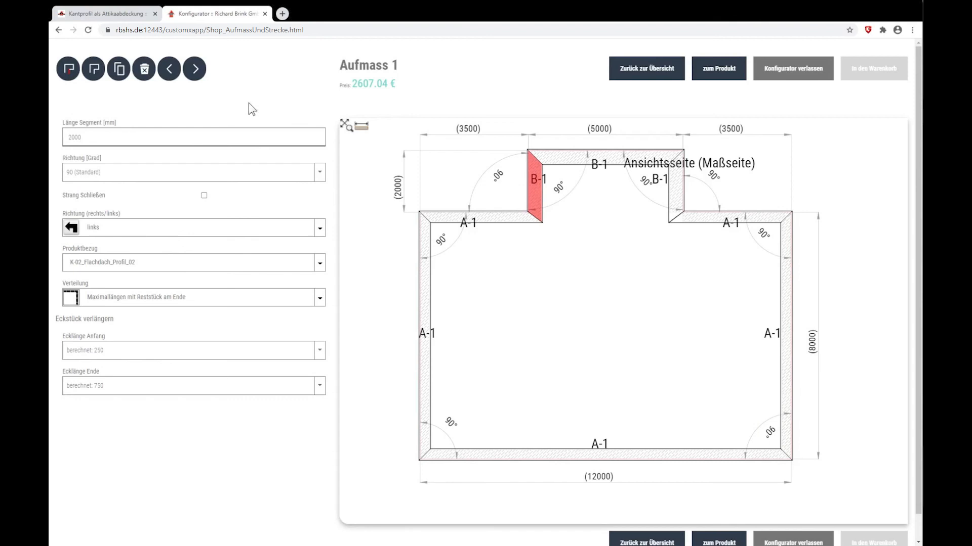
# - Create a second measurement, assign it profile K-03_Garage_Profil and name it Garage Aufmass
pyautogui.click(100, 74)
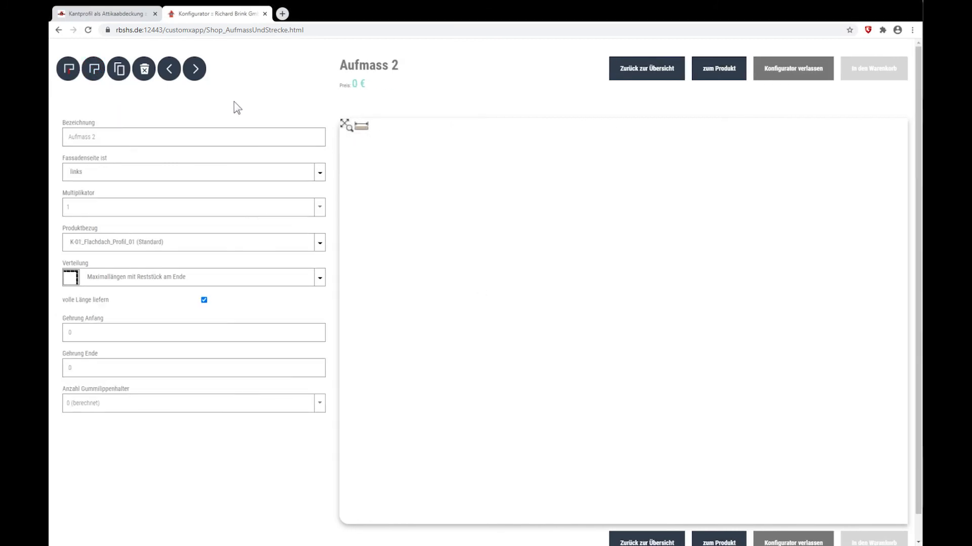
pyautogui.click(319, 244)
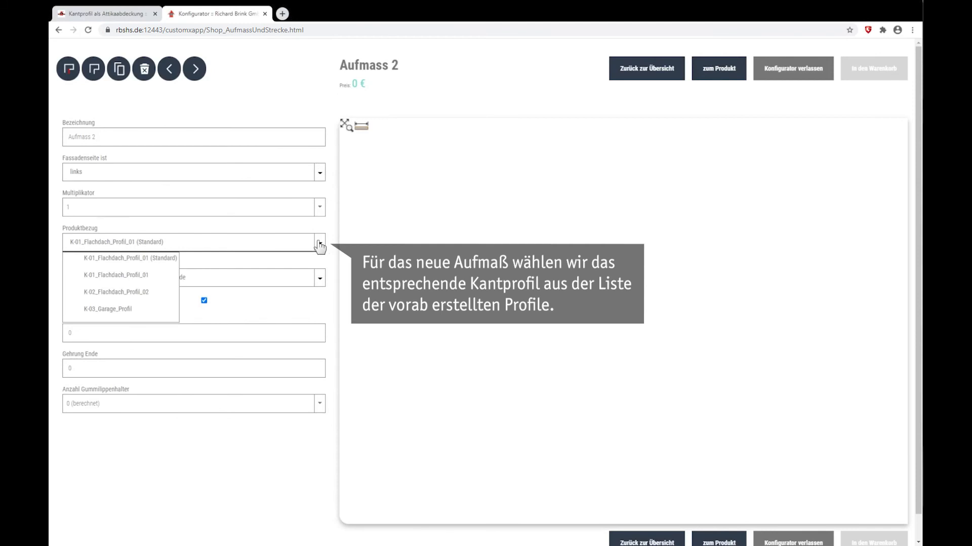
pyautogui.click(134, 312)
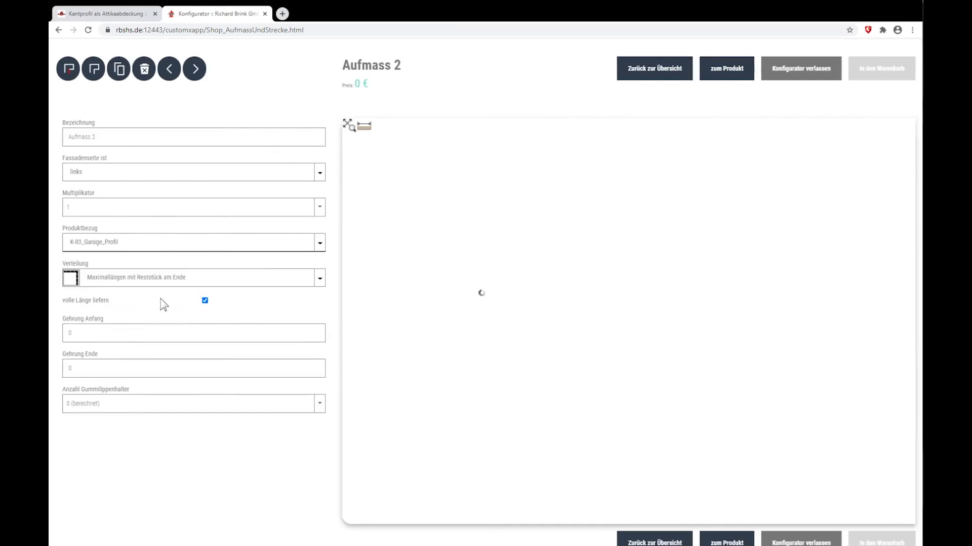
pyautogui.click(119, 137)
pyautogui.hotkey('ctrl', 'a')
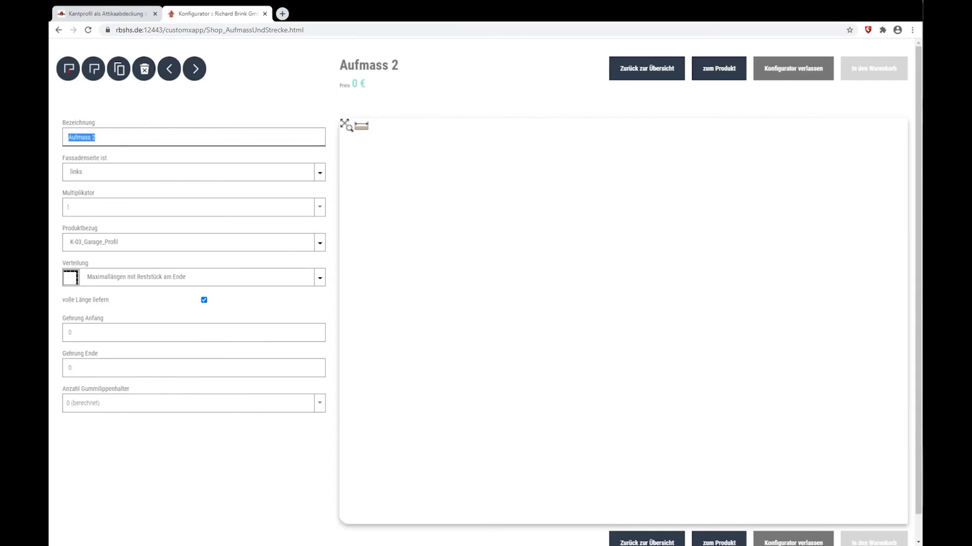
pyautogui.write('Garage Aufmass')
# - Add a first garage section 4000 mm long and give its start the closure Aufkantung mit Abspritzkante
pyautogui.click(74, 77)
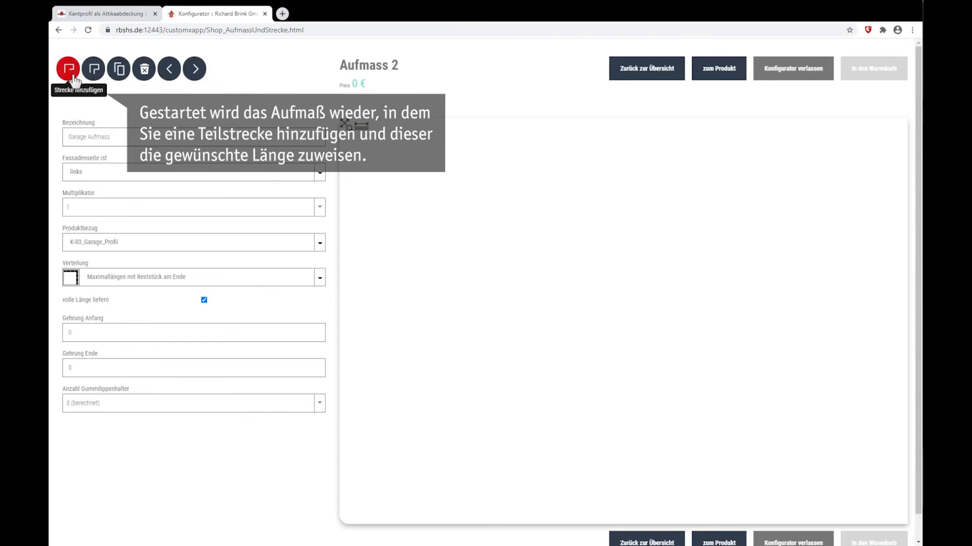
pyautogui.click(73, 76)
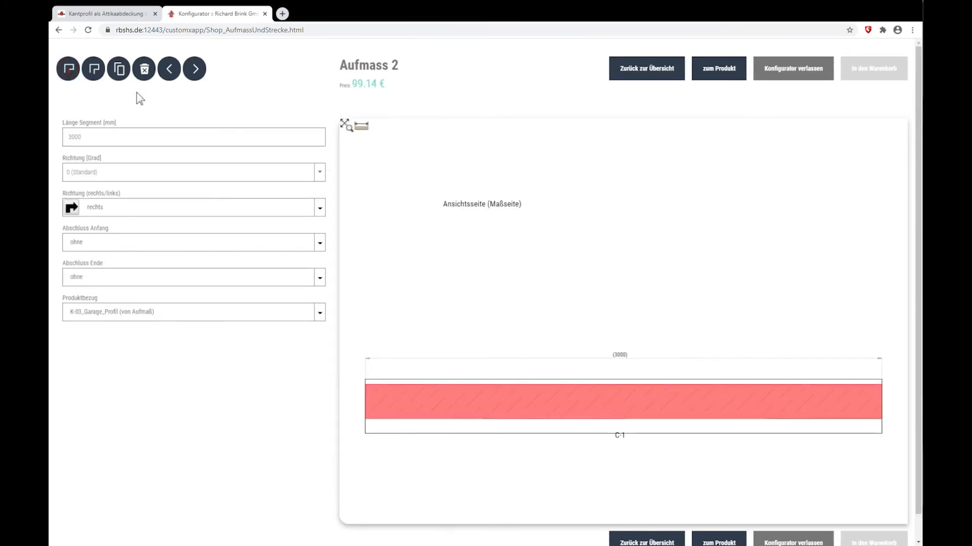
pyautogui.moveTo(89, 134); pyautogui.dragTo(62, 139)
pyautogui.write('4000')
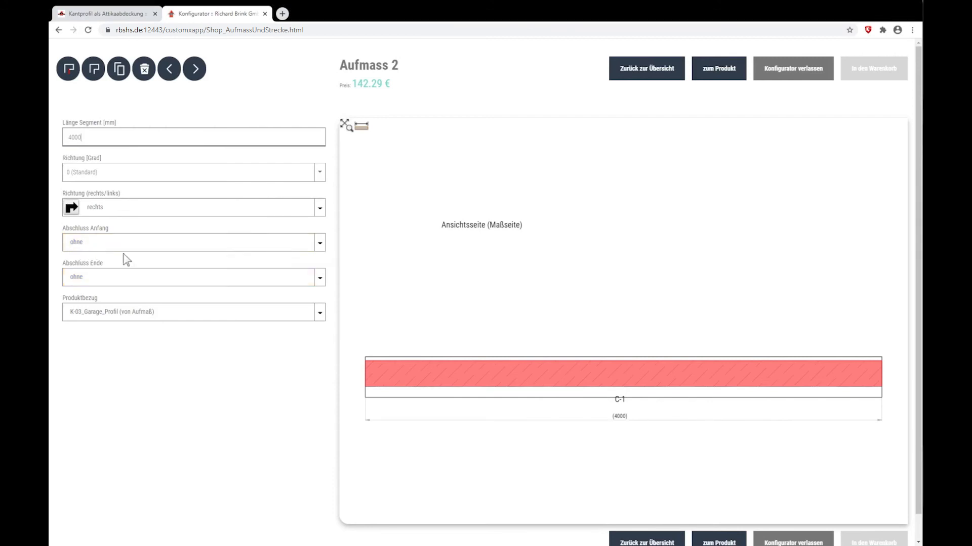
pyautogui.click(319, 243)
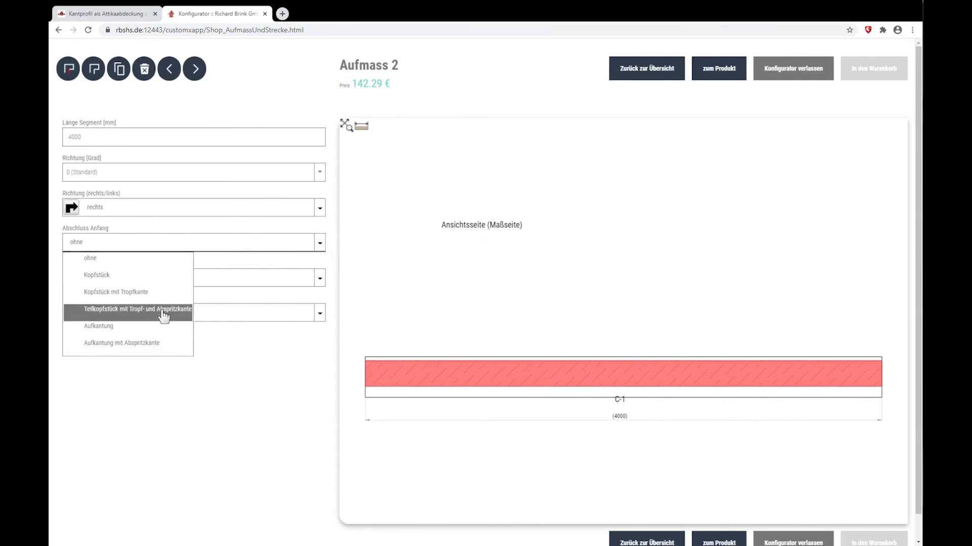
pyautogui.click(126, 344)
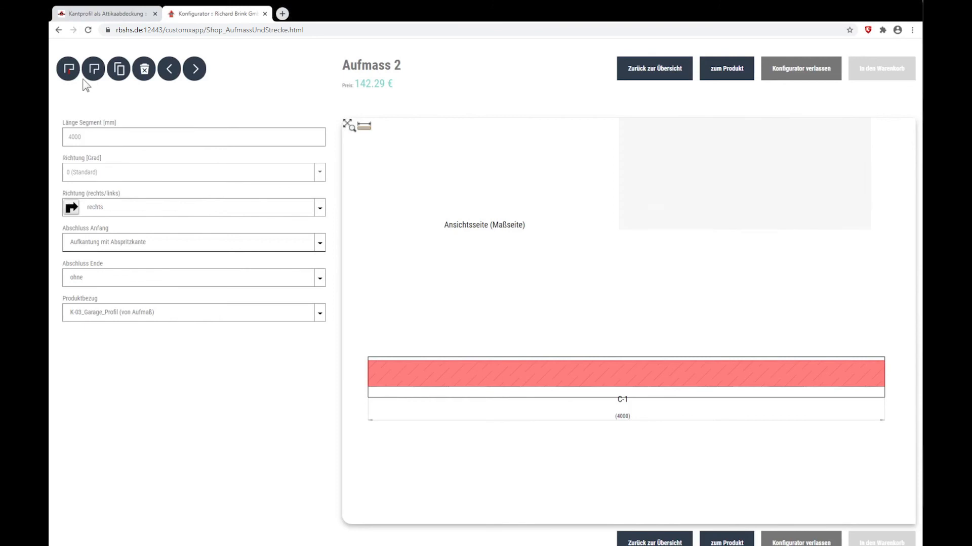
# - Add a second garage section turning right at 90° and set its length to 6000 mm
pyautogui.click(71, 75)
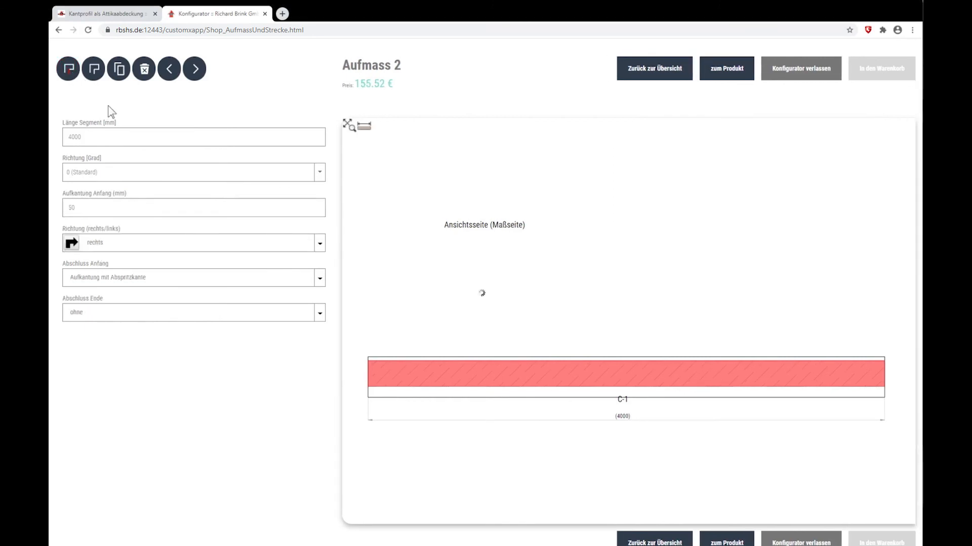
pyautogui.moveTo(116, 136); pyautogui.dragTo(57, 144)
pyautogui.write('60')
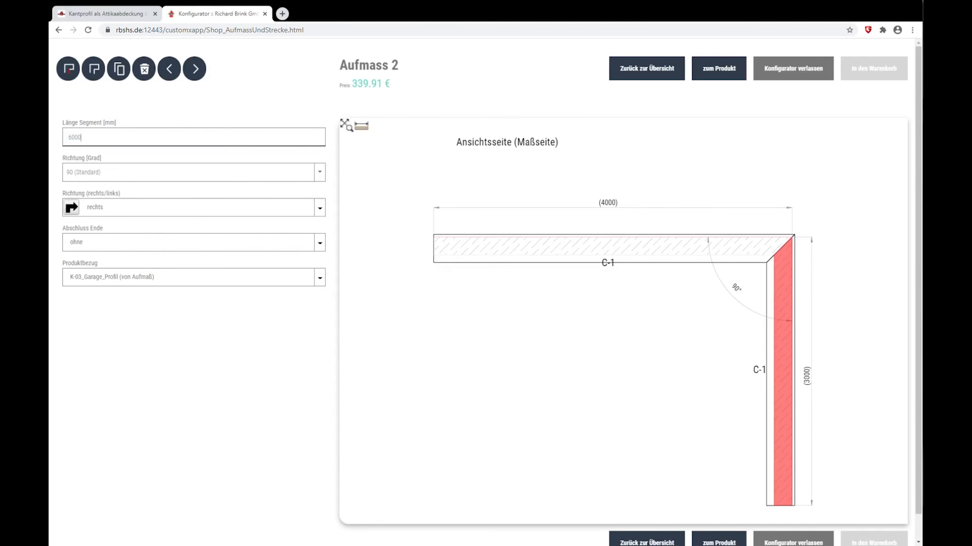
pyautogui.press('Return')
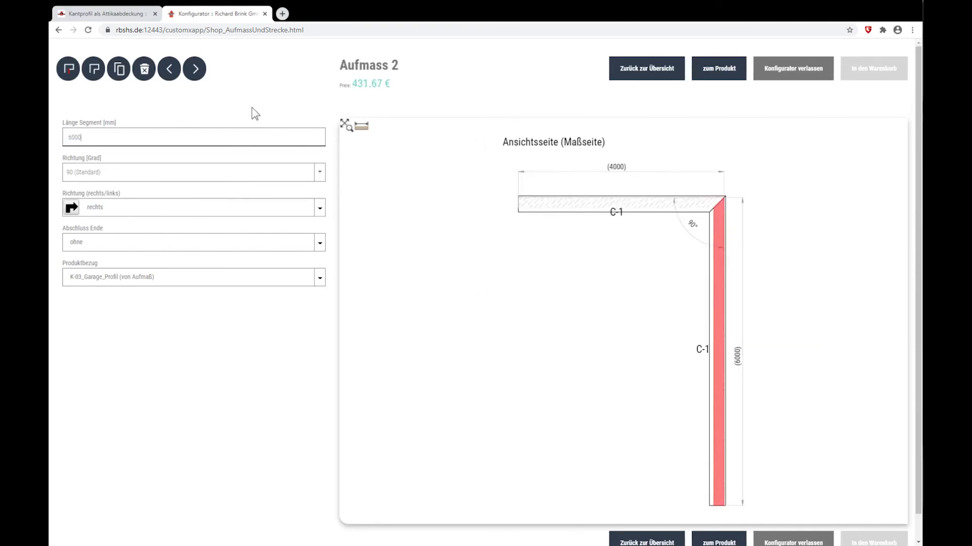
# - Add a third garage section turning right, 4000 mm long, with the end closure Aufkantung mit Abspritzkante
pyautogui.click(68, 68)
pyautogui.click(195, 135)
pyautogui.write('4000')
pyautogui.press('Return')
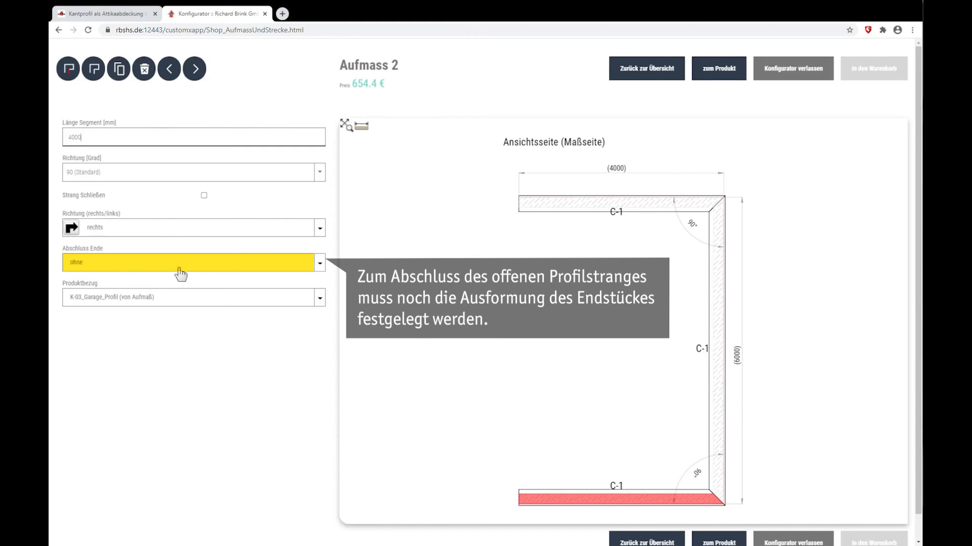
pyautogui.click(319, 263)
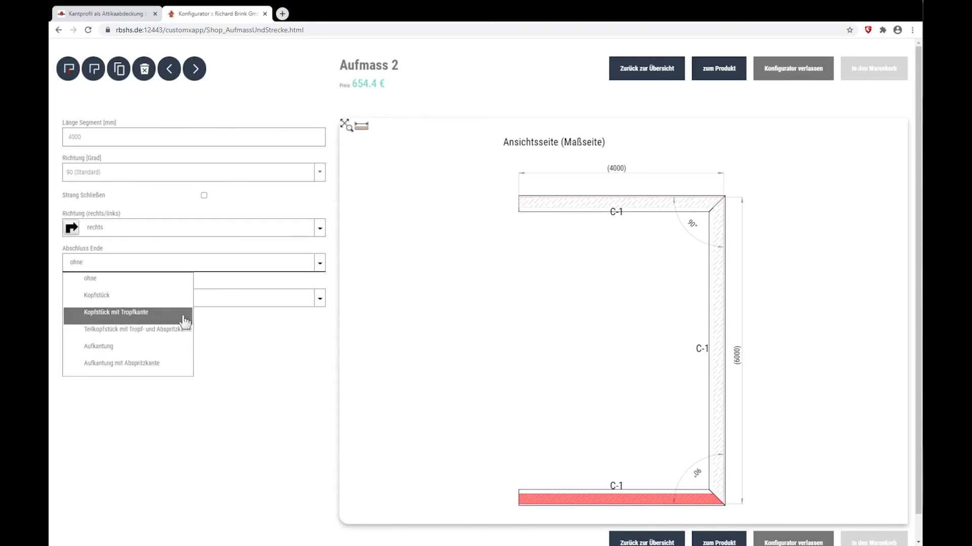
pyautogui.click(125, 369)
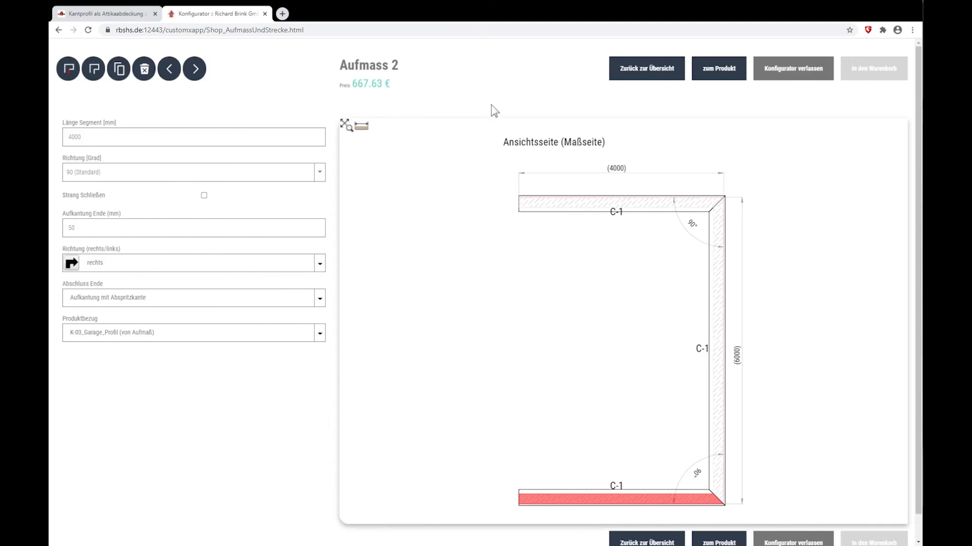
# - Return to the measurement overview and open Aufmass 1 to check it
pyautogui.click(634, 66)
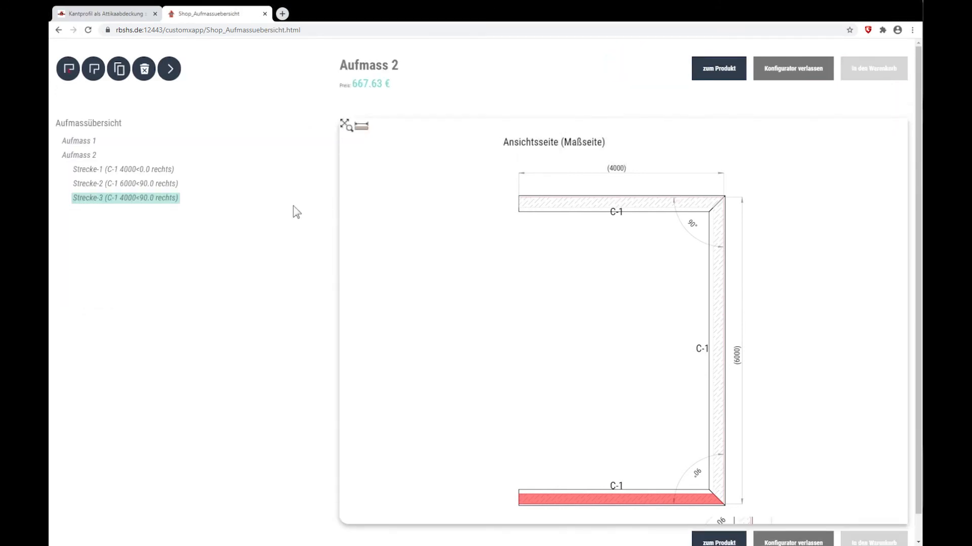
pyautogui.click(76, 142)
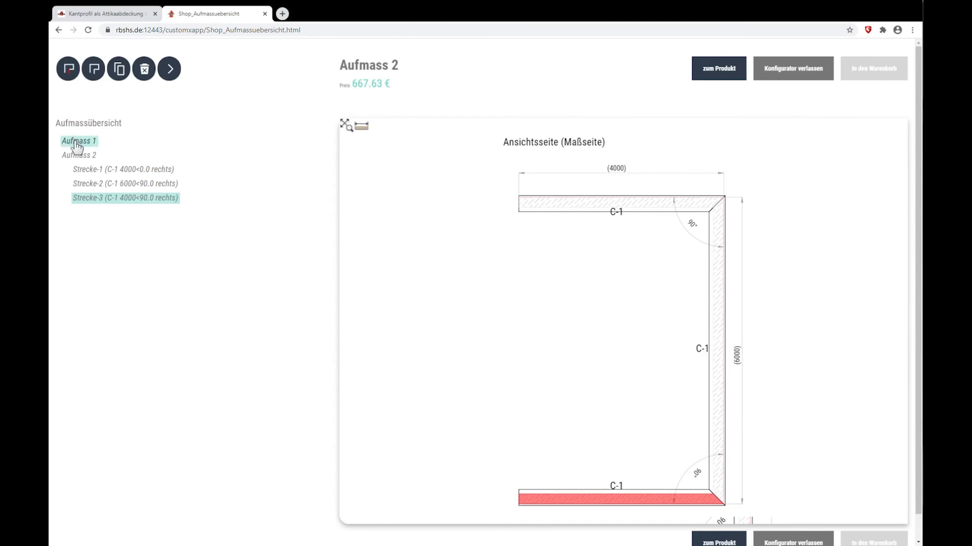
pyautogui.doubleClick(76, 145)
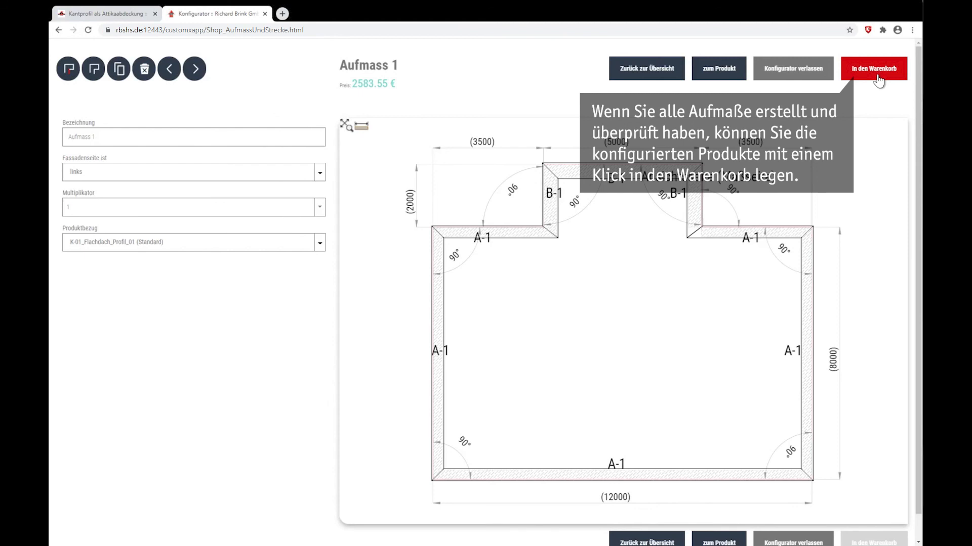
# - Add the configured products to the shopping cart, close the finished configurator page and view the cart in the shop
pyautogui.click(878, 79)
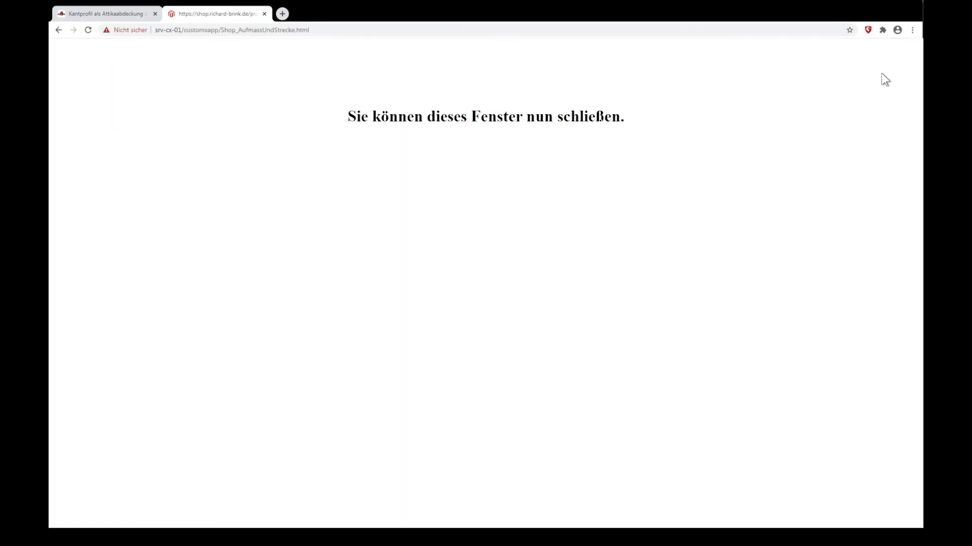
pyautogui.click(264, 14)
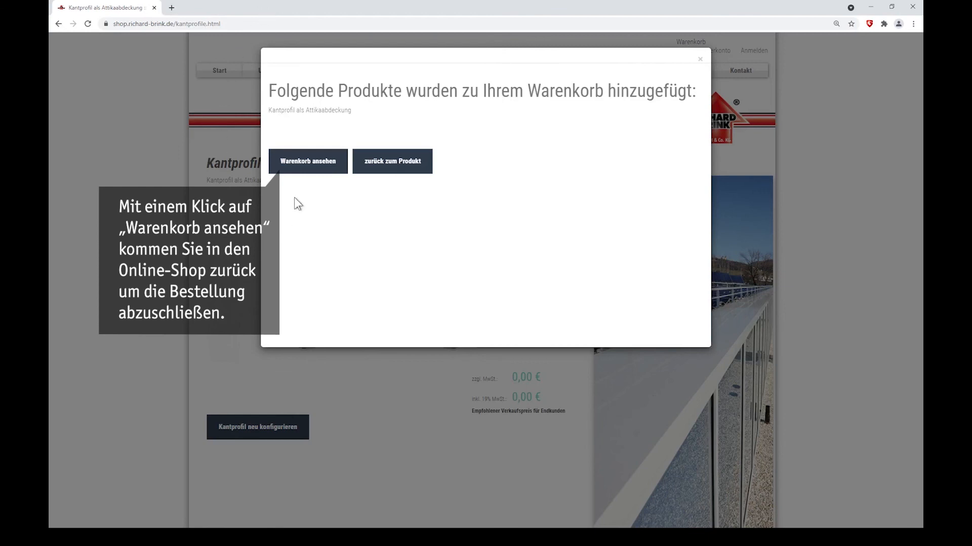
pyautogui.click(302, 163)
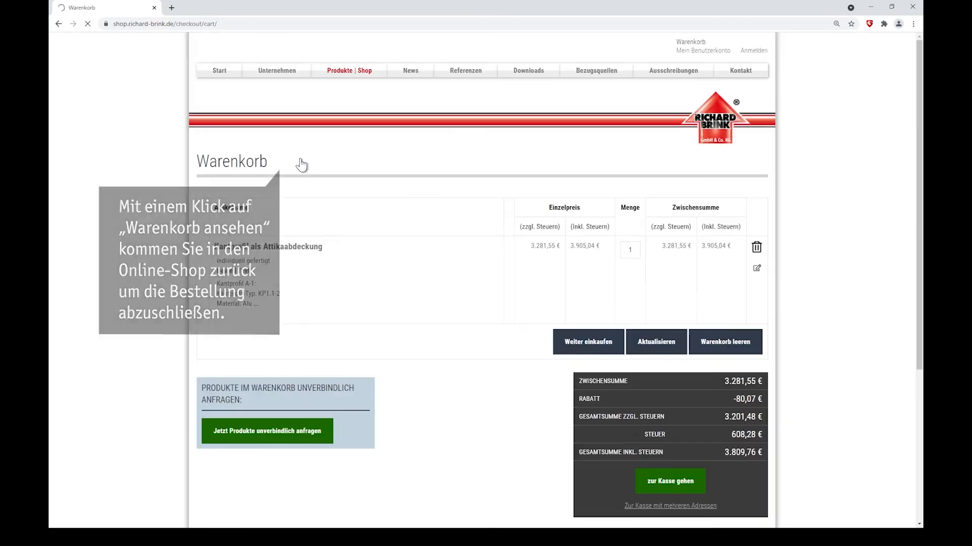